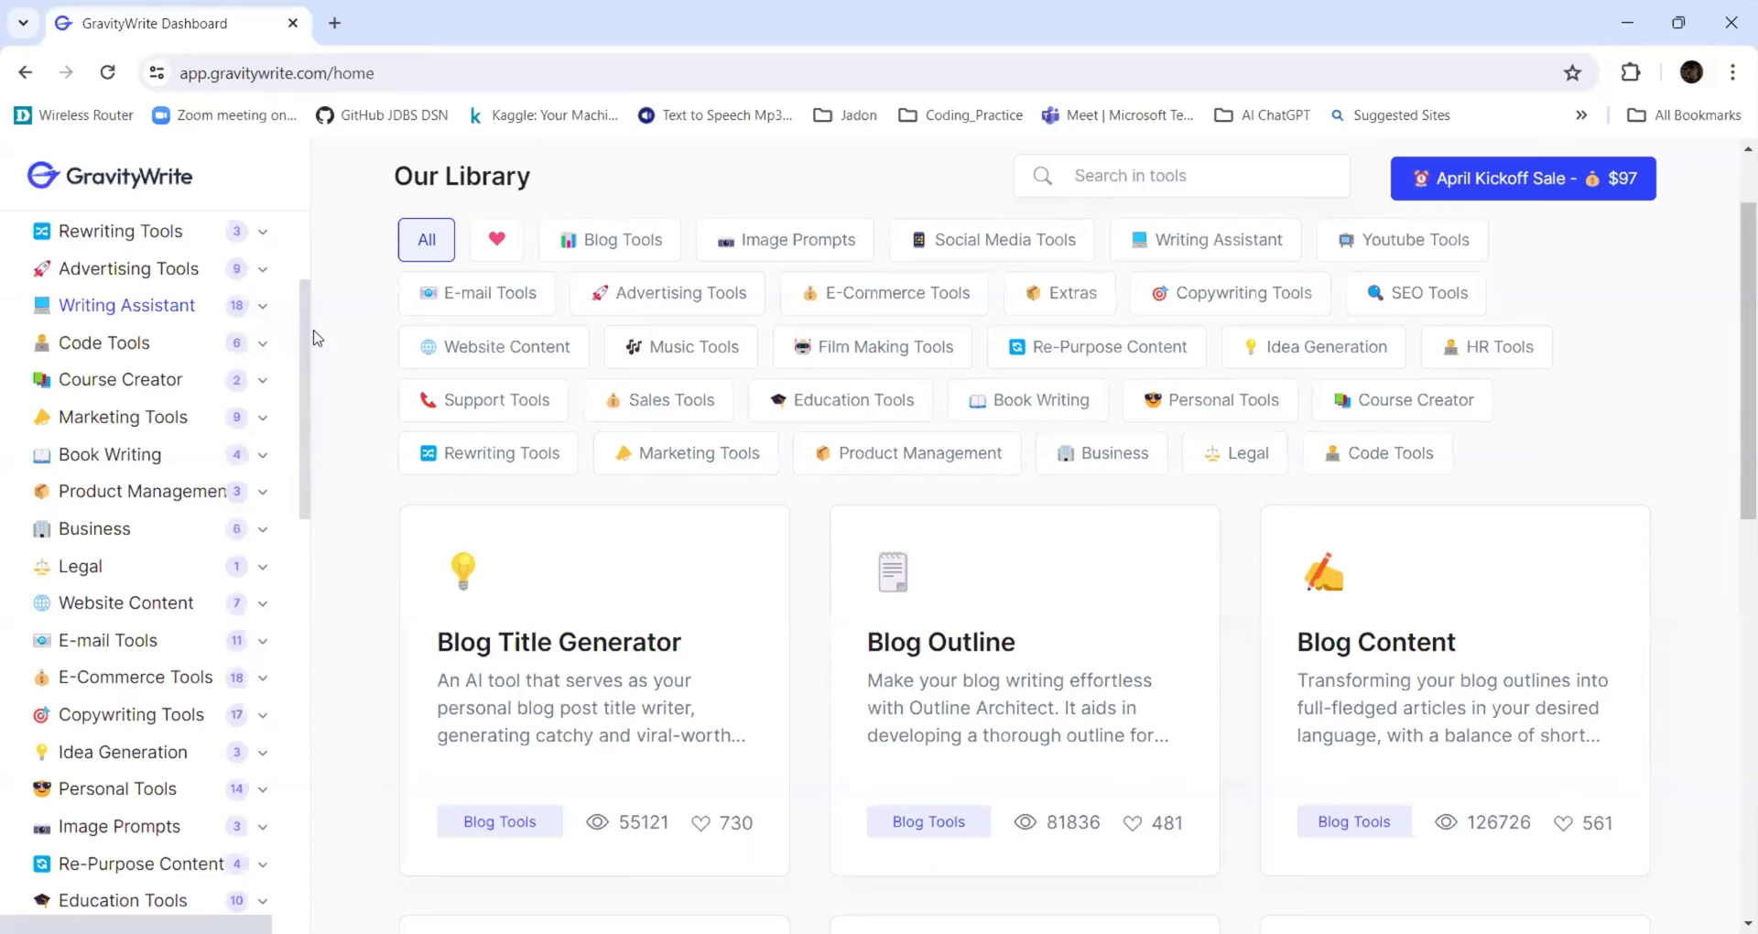
Expand the Writing Assistant category in the sidebar and scroll through its 18 tools.
scroll(347, 371, "up", 2)
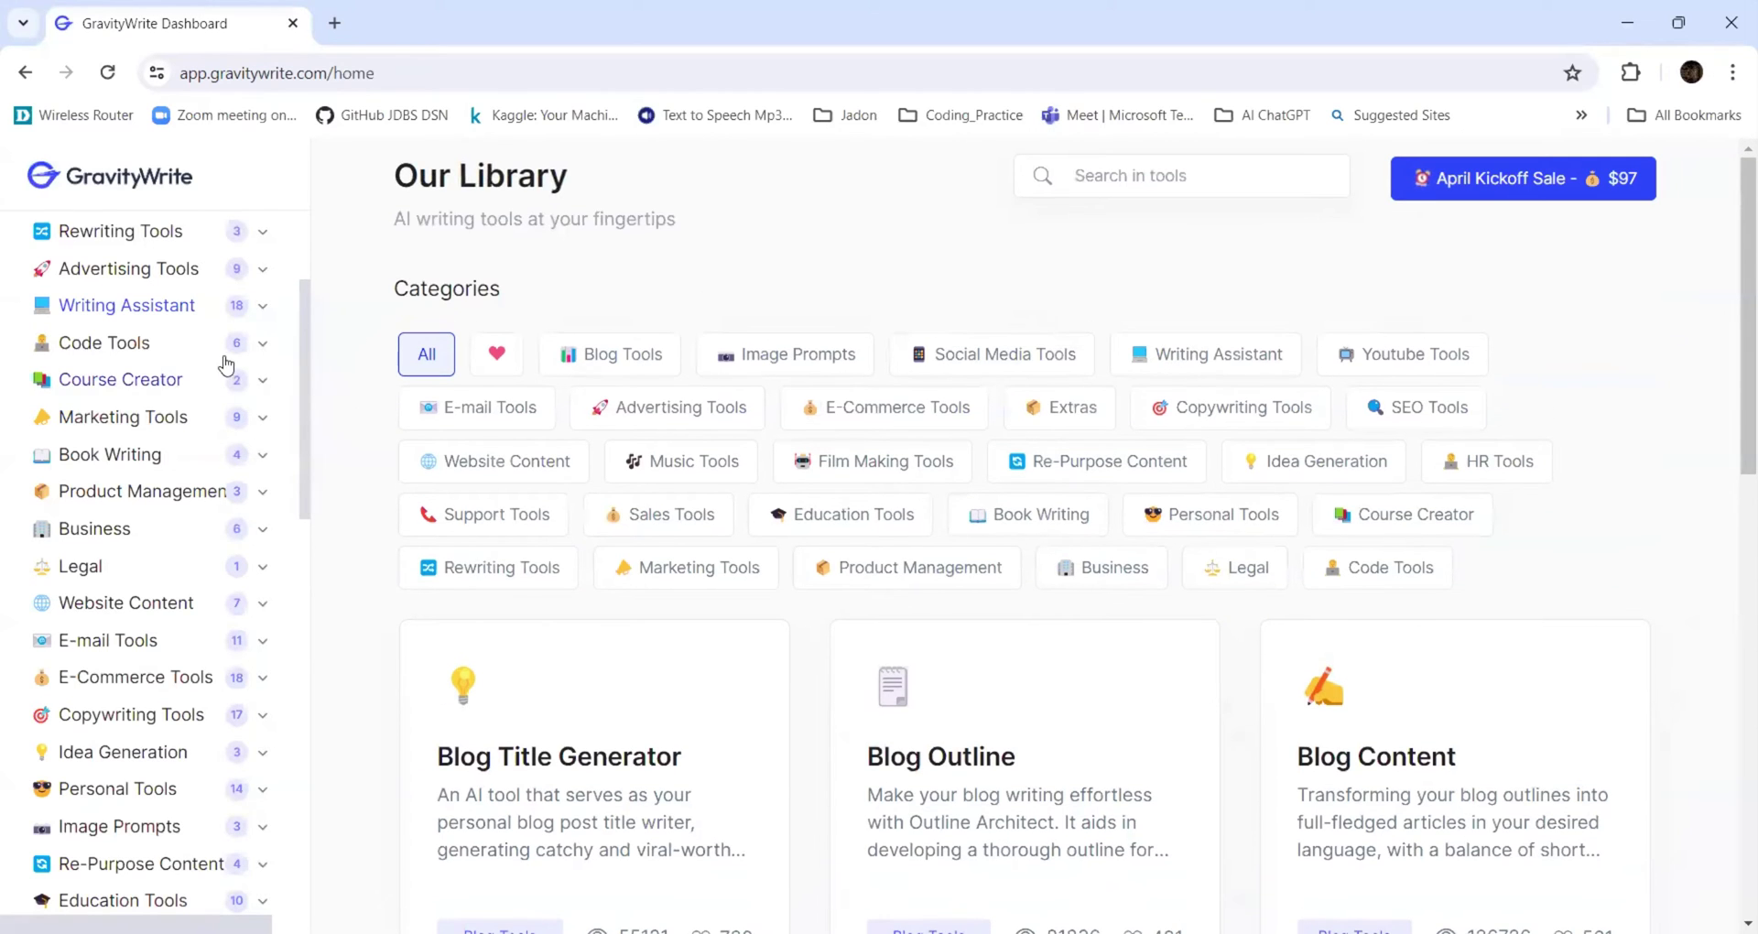
scroll(305, 314, "up", 3)
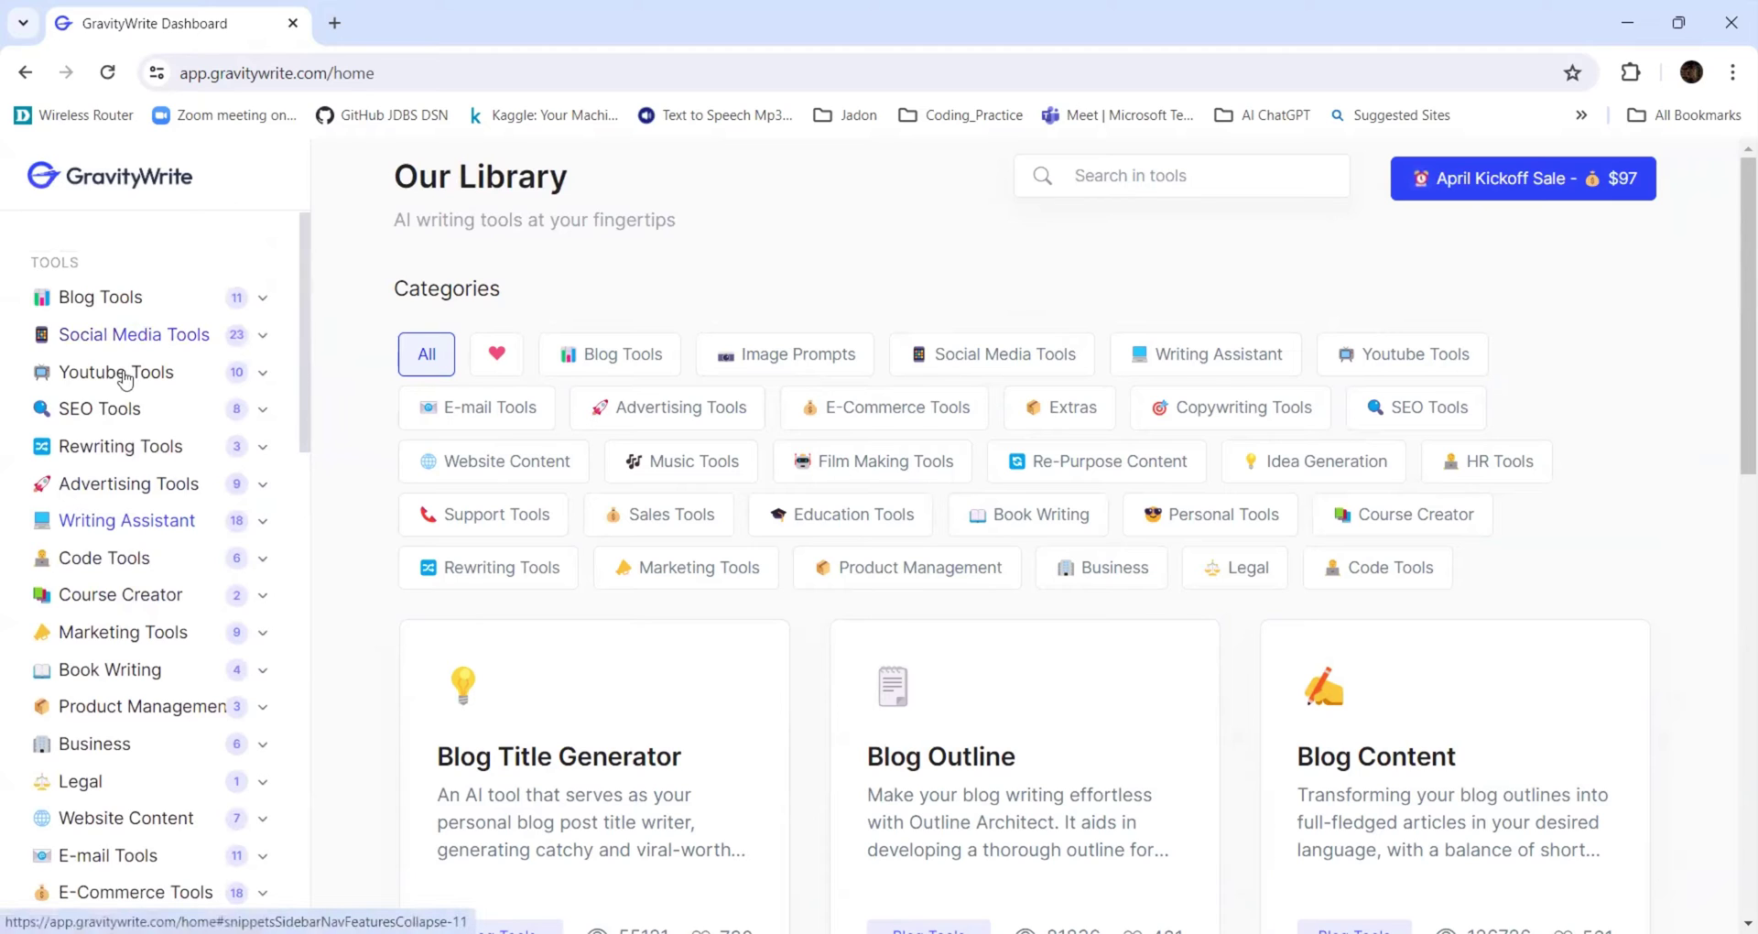
left_click(261, 299)
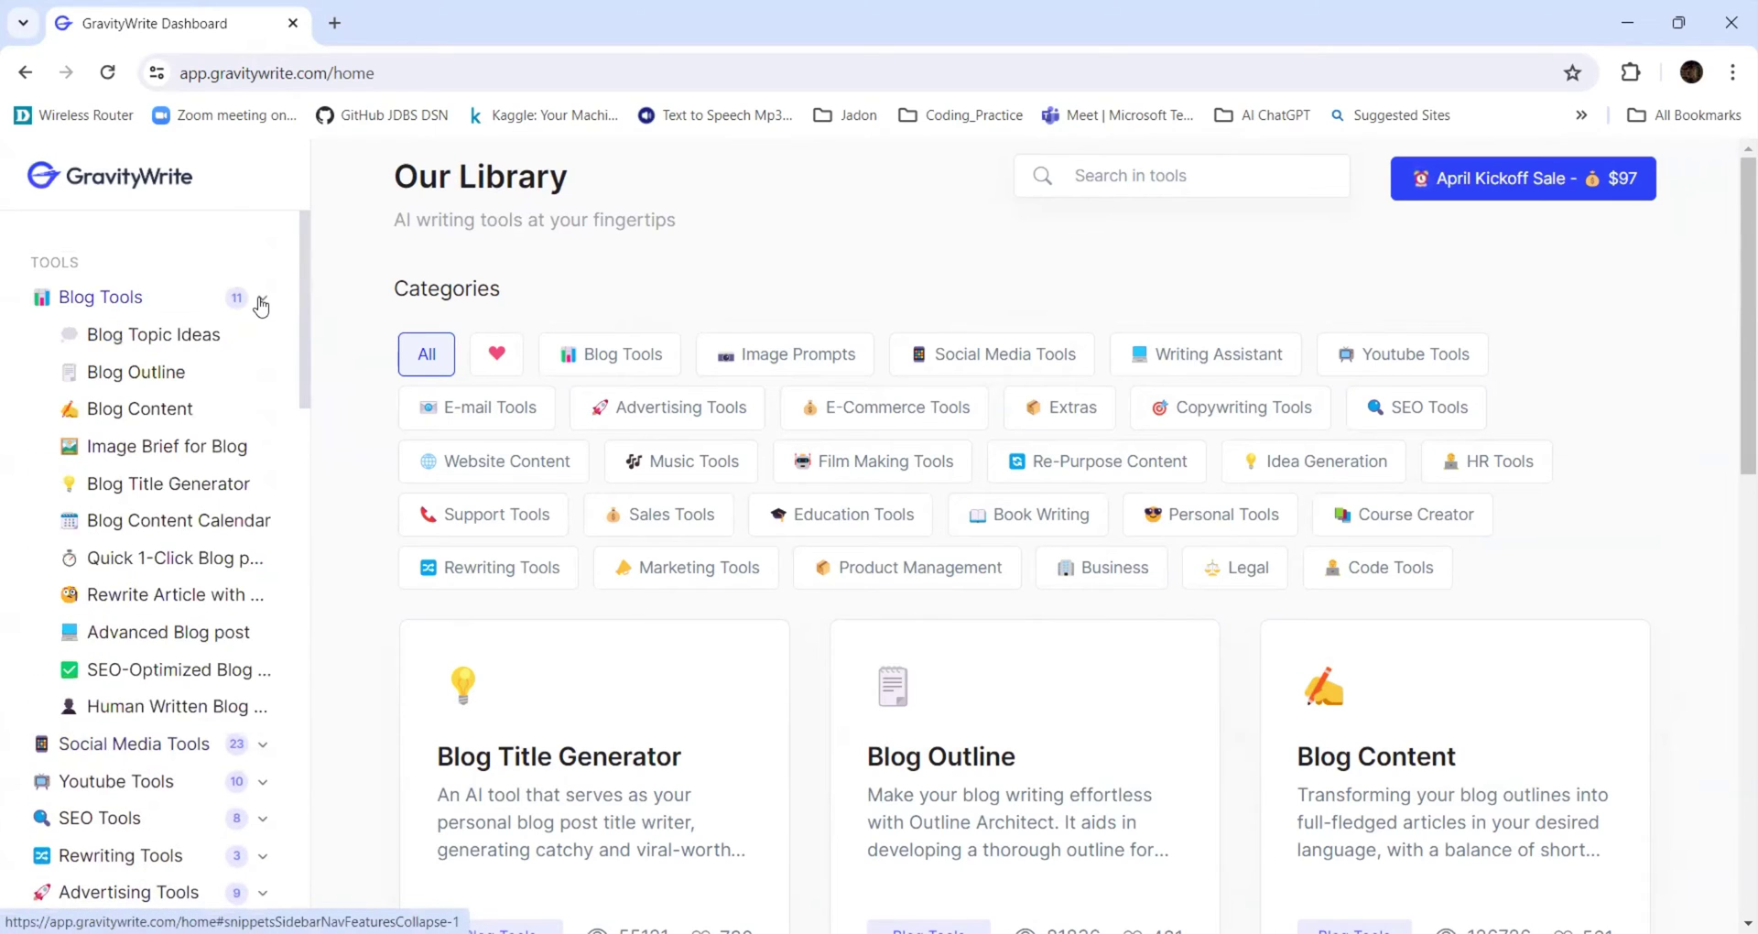
left_click(262, 300)
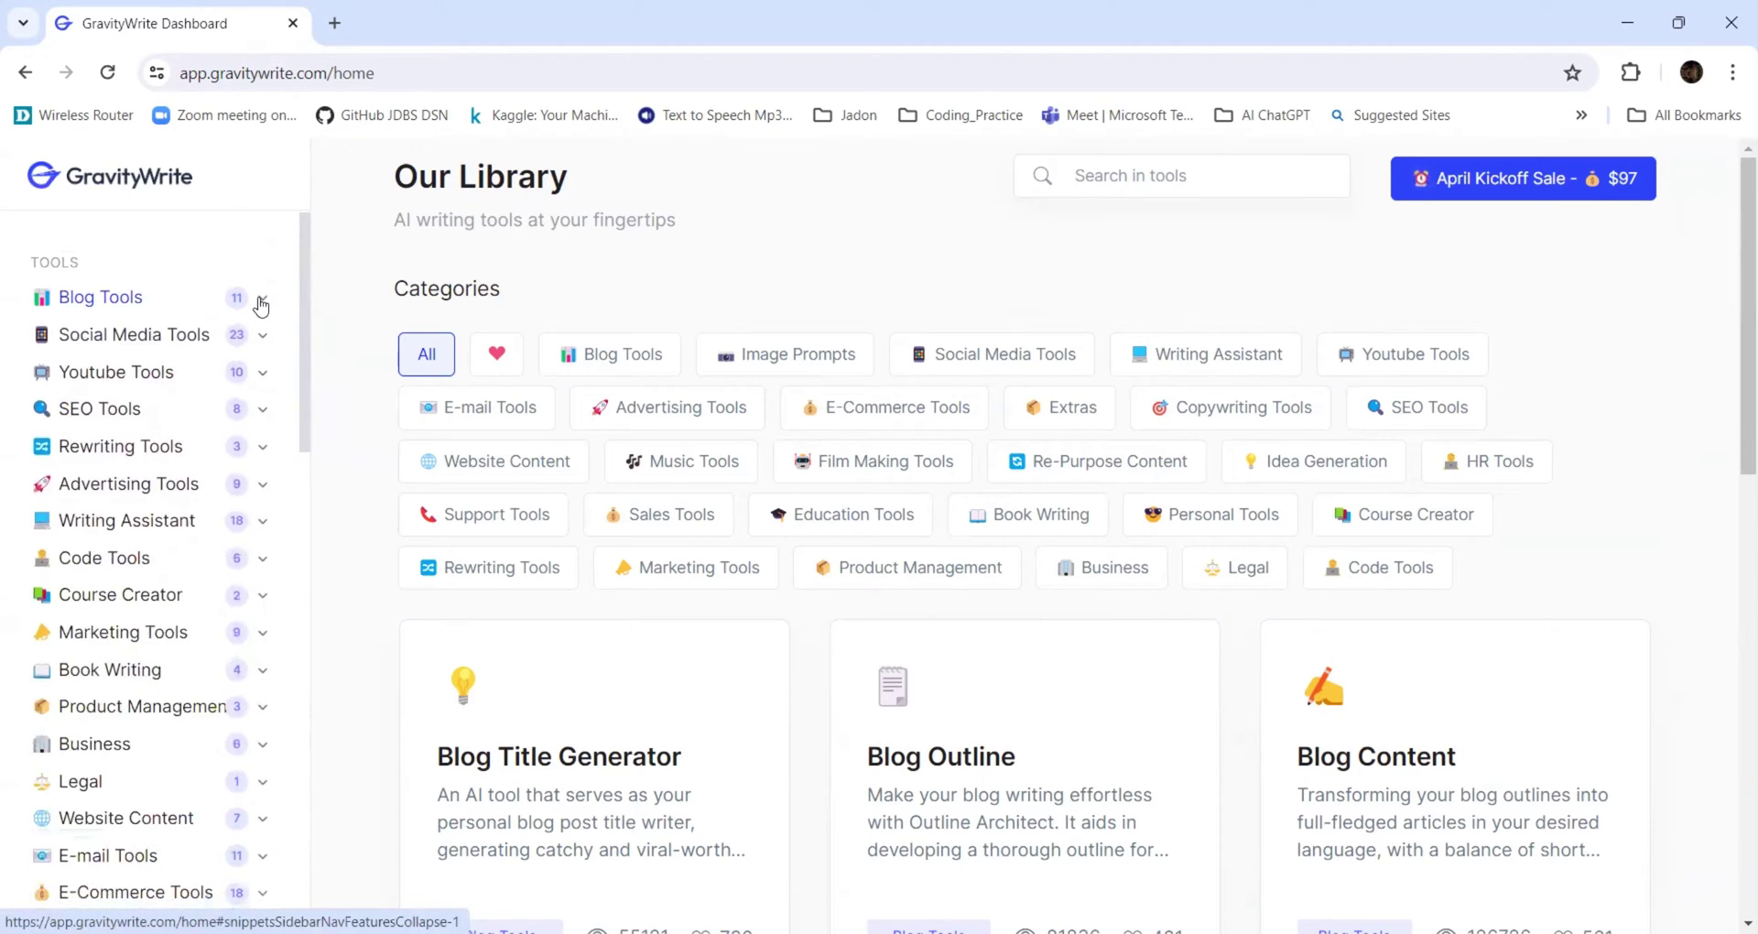
left_click(262, 522)
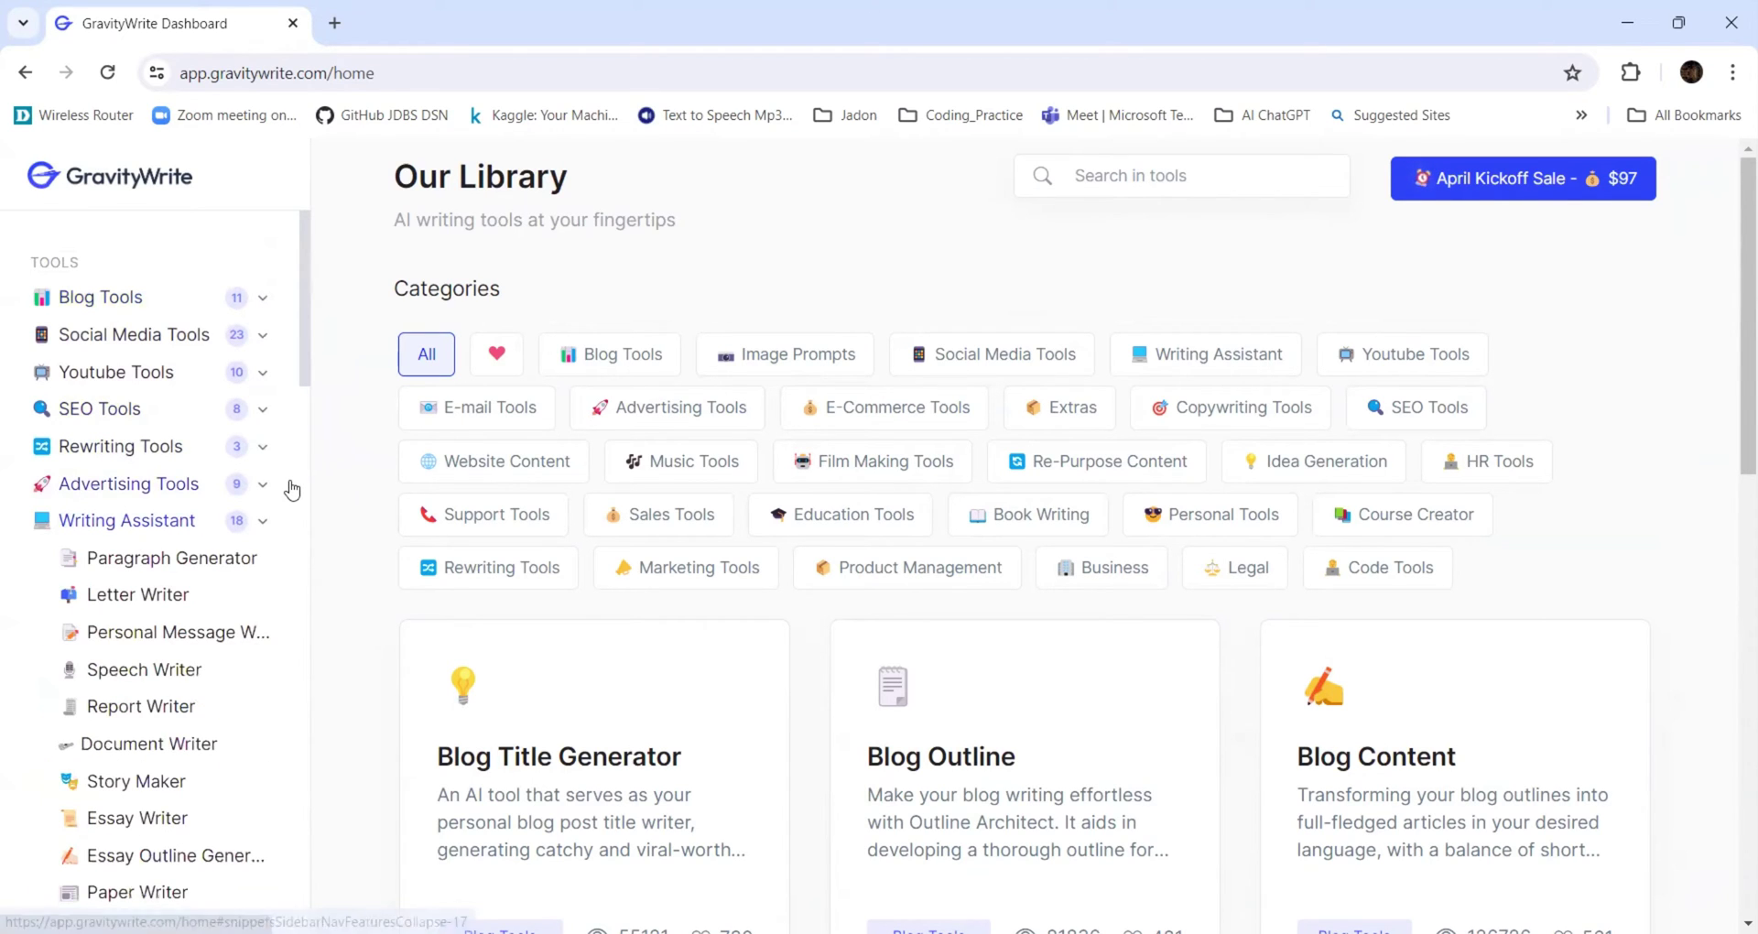
scroll(292, 490, "down", 2)
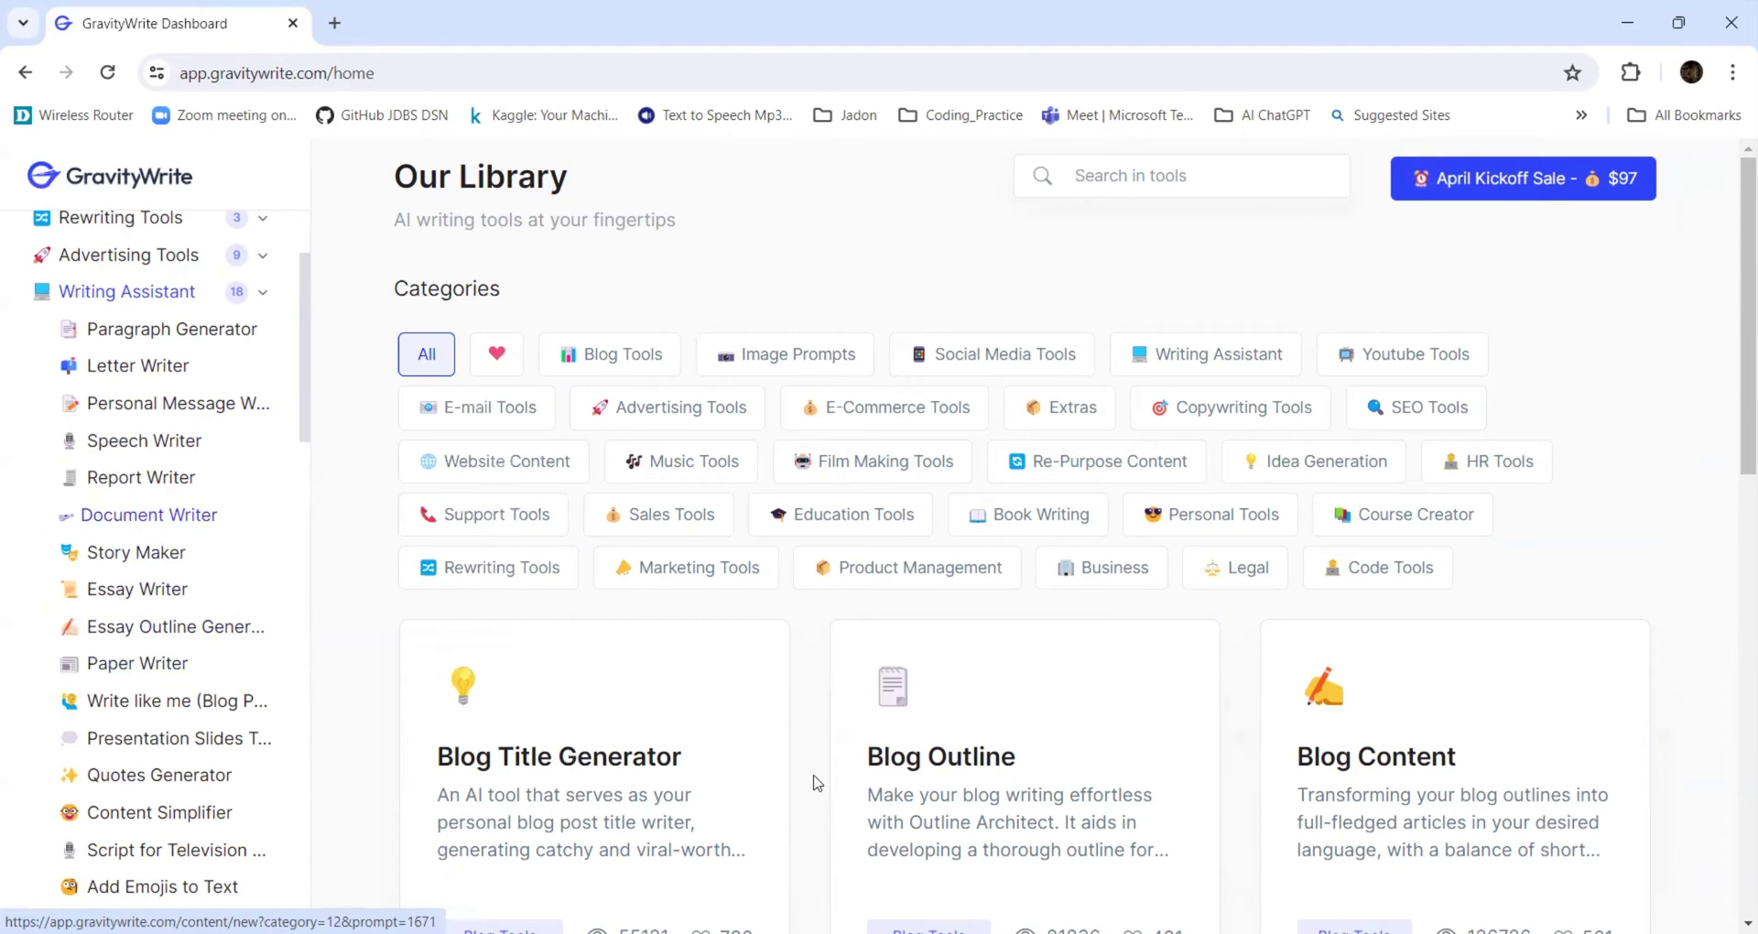
scroll(812, 777, "down", 3)
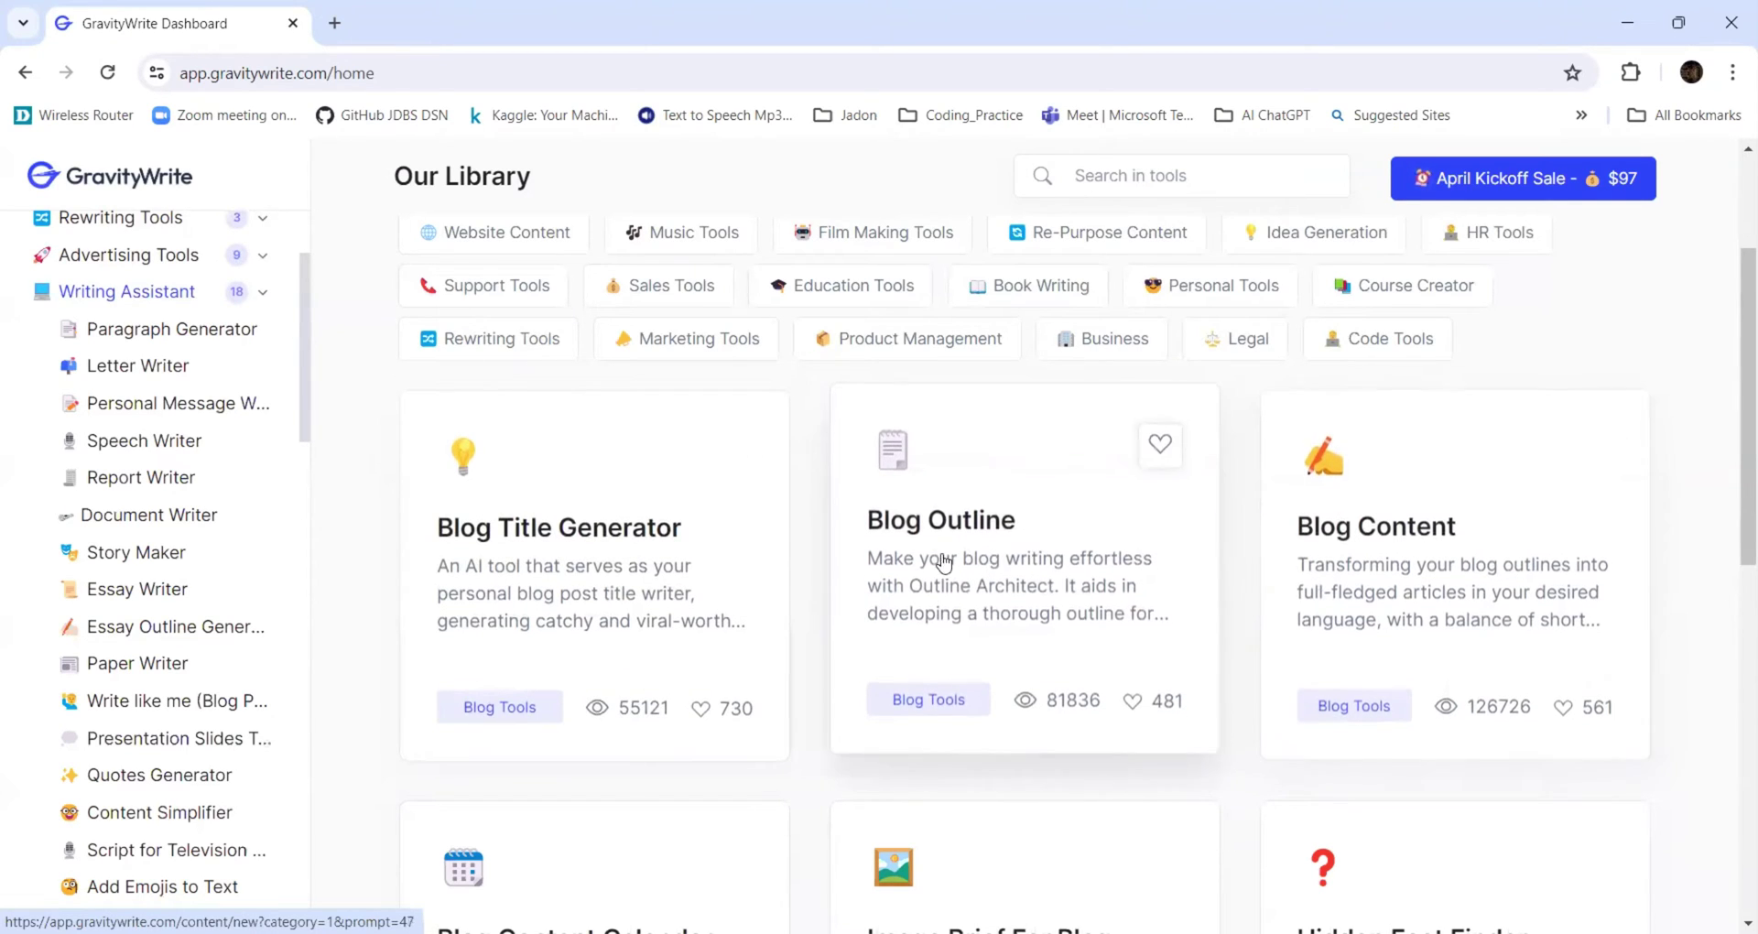
mouse_move(143, 440)
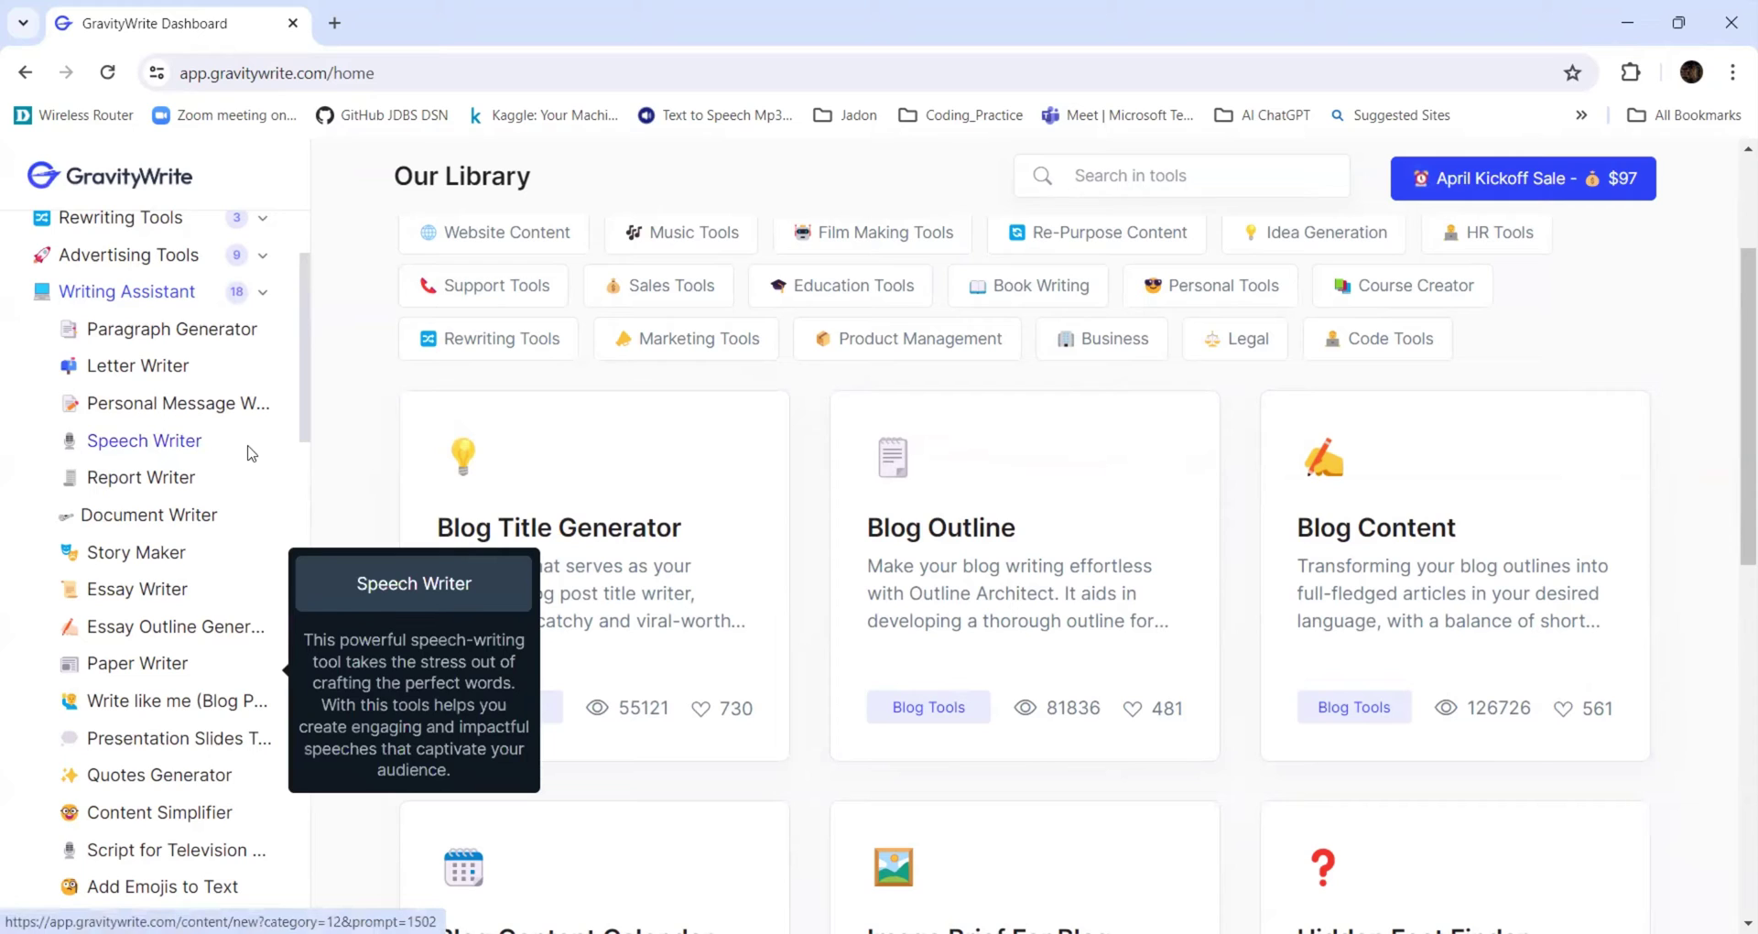
Open the Paragraph Generator and set its tone to Professional under More Settings.
left_click(201, 337)
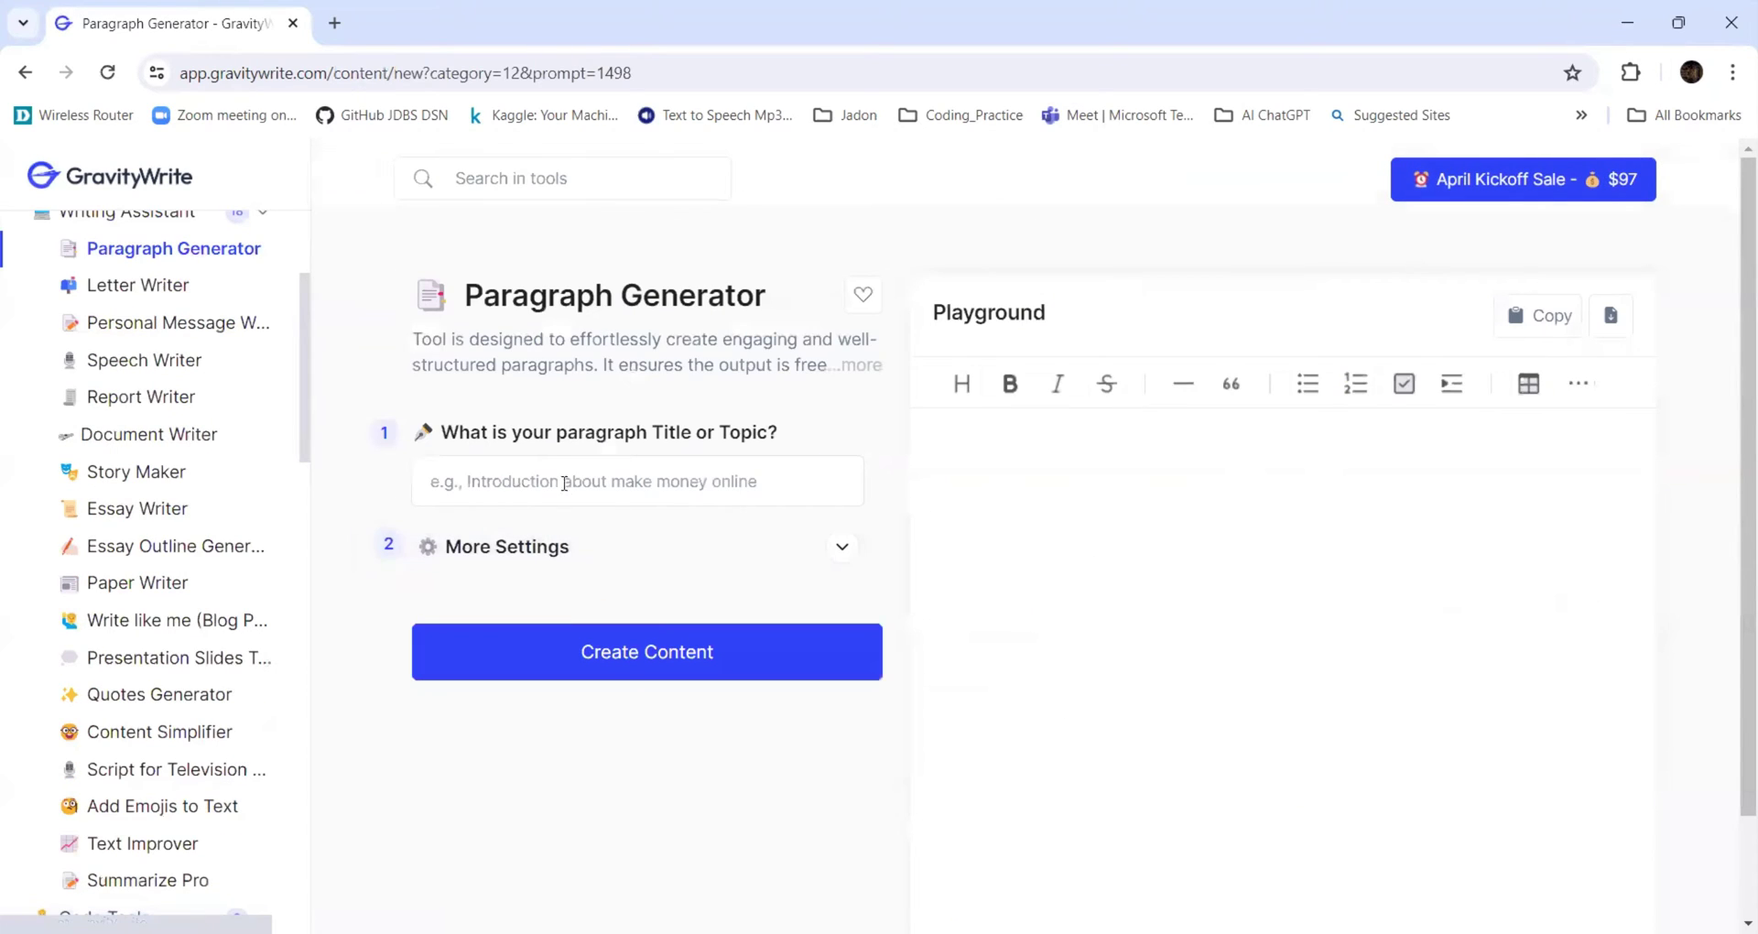
left_click(562, 479)
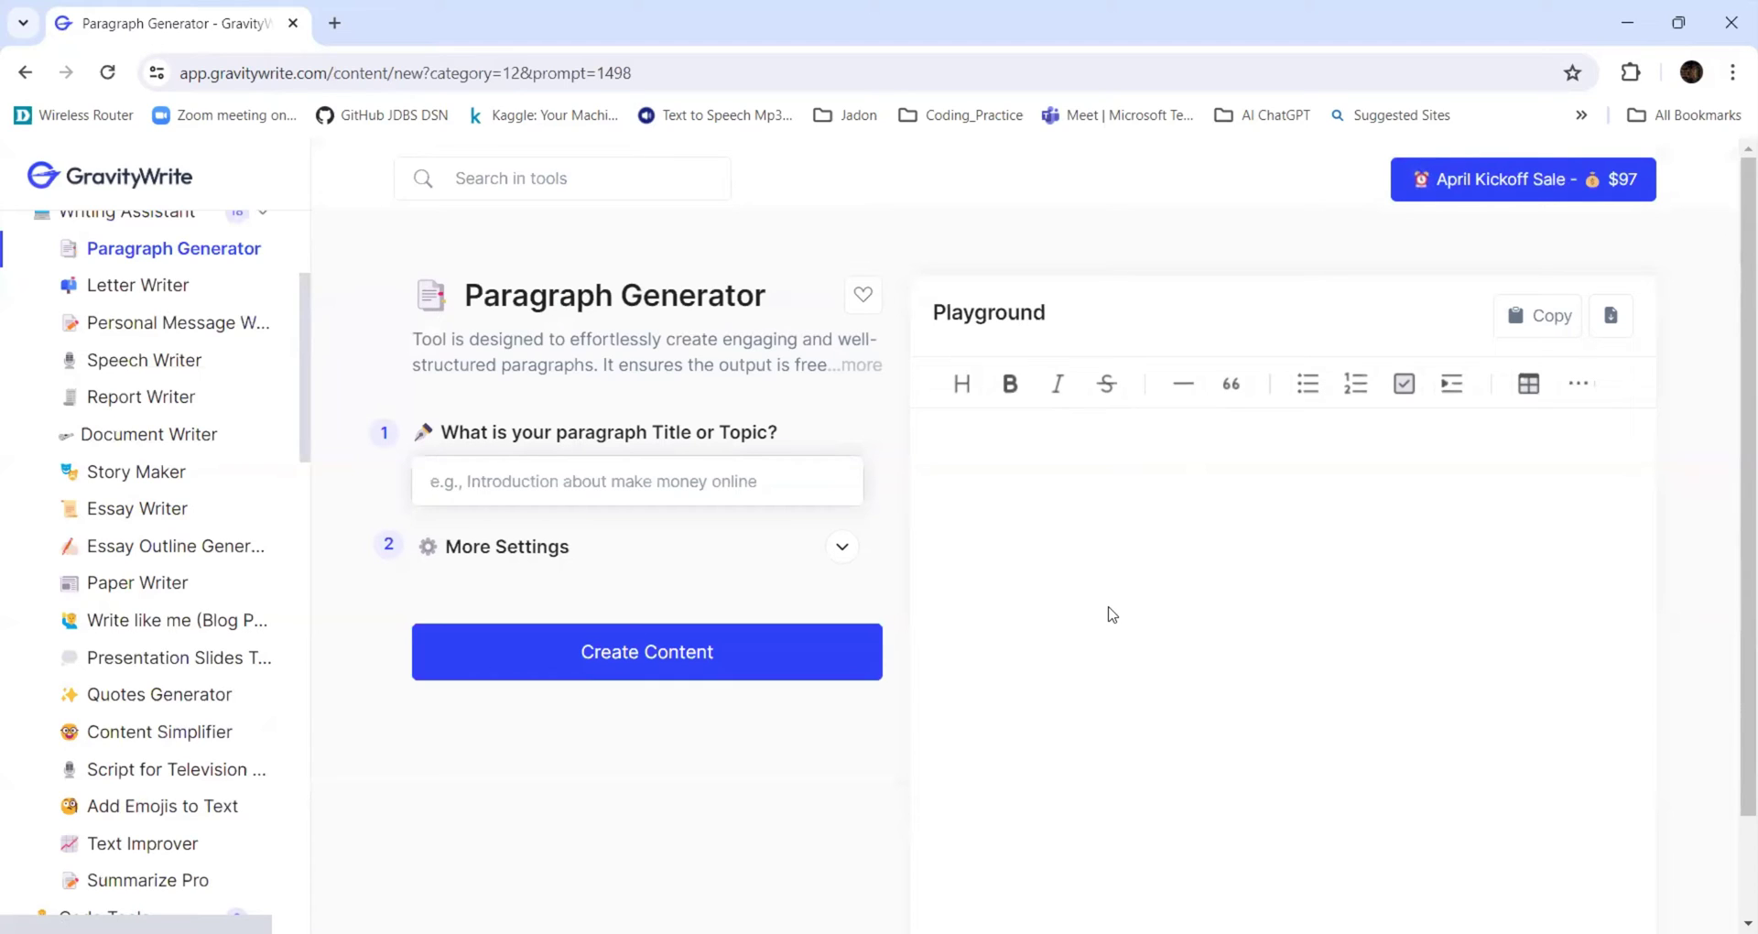
left_click(835, 549)
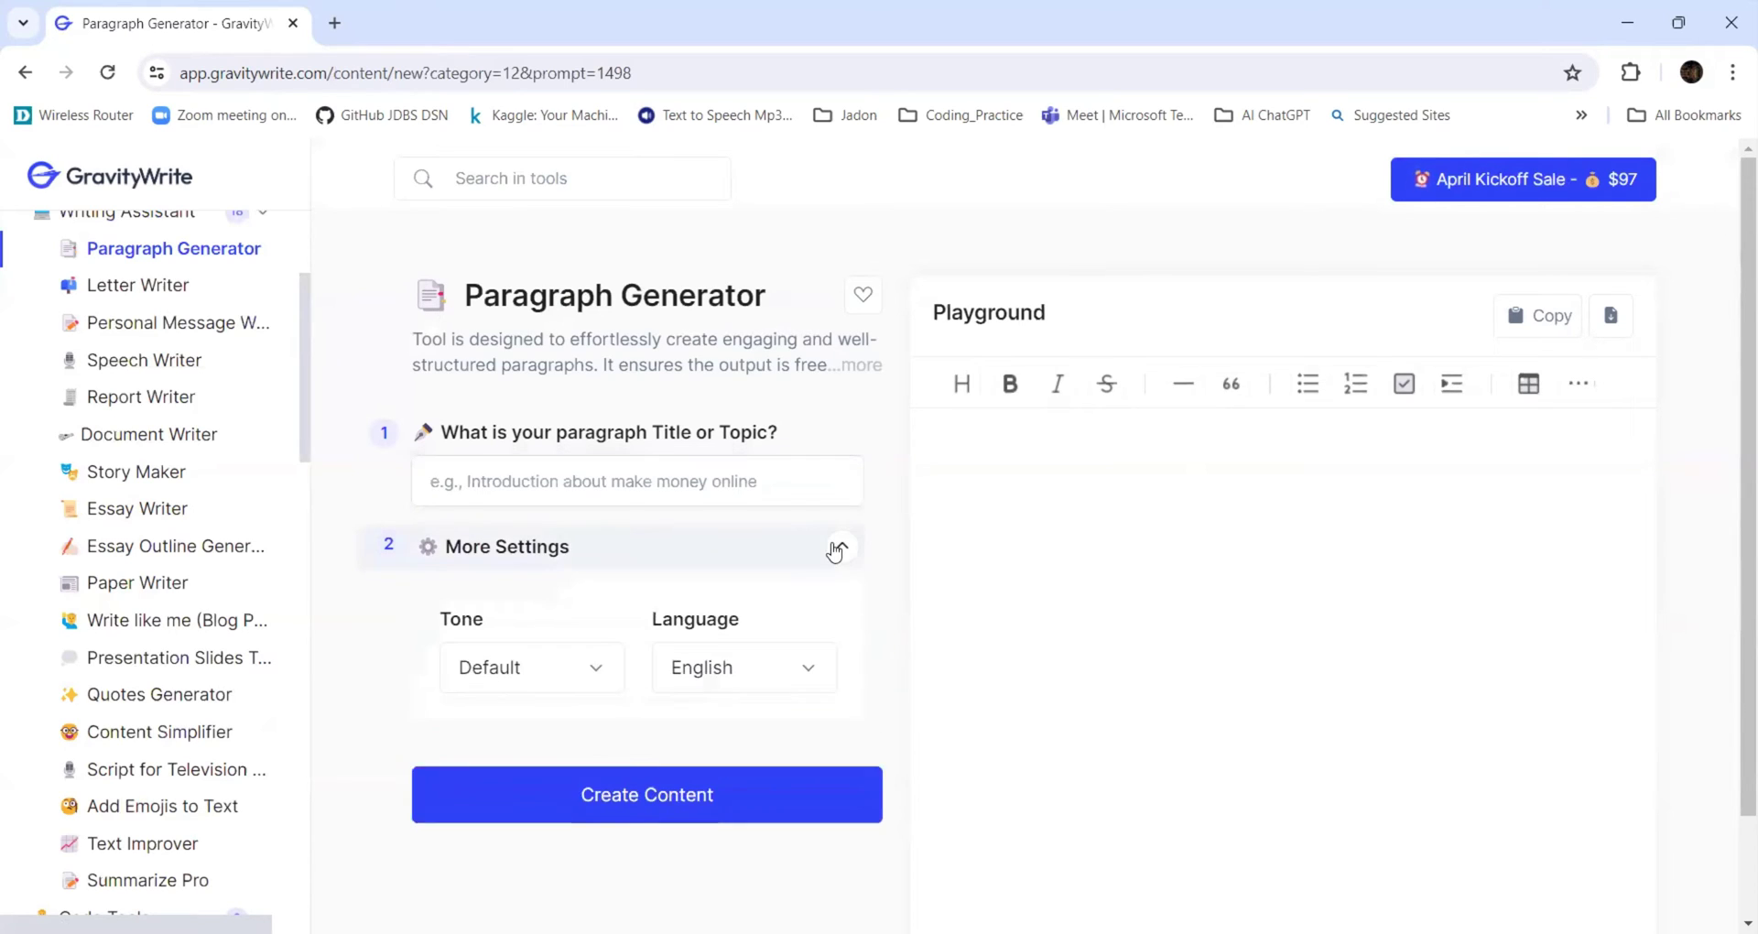
left_click(602, 678)
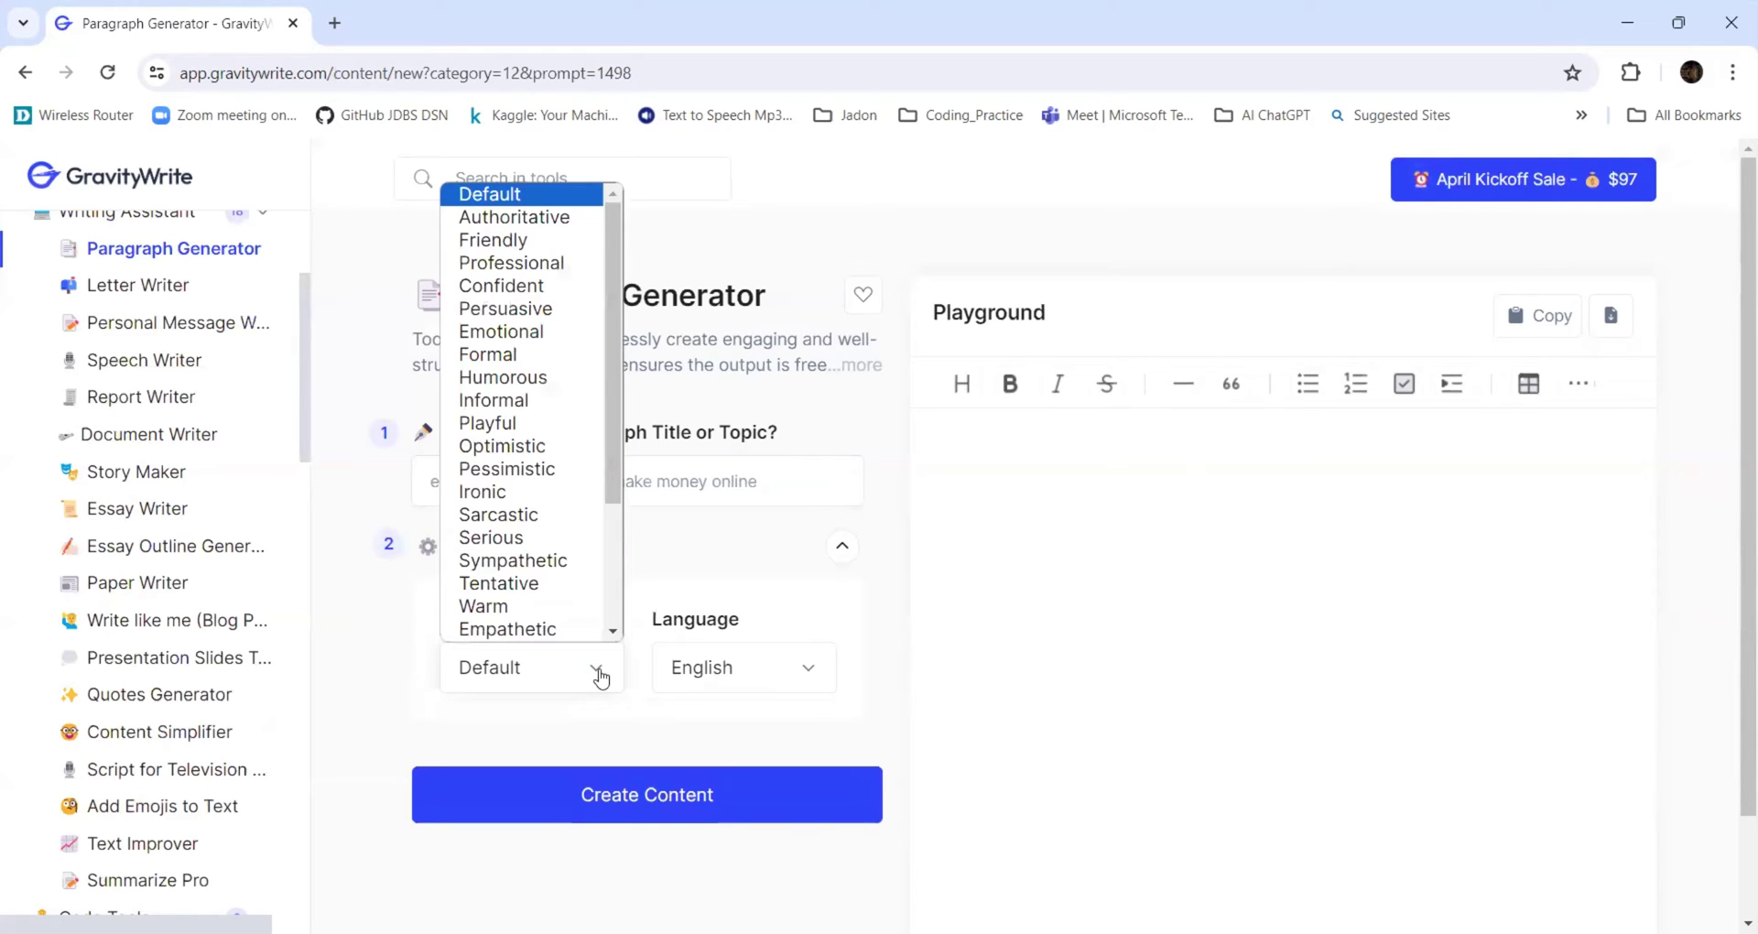
left_click(477, 263)
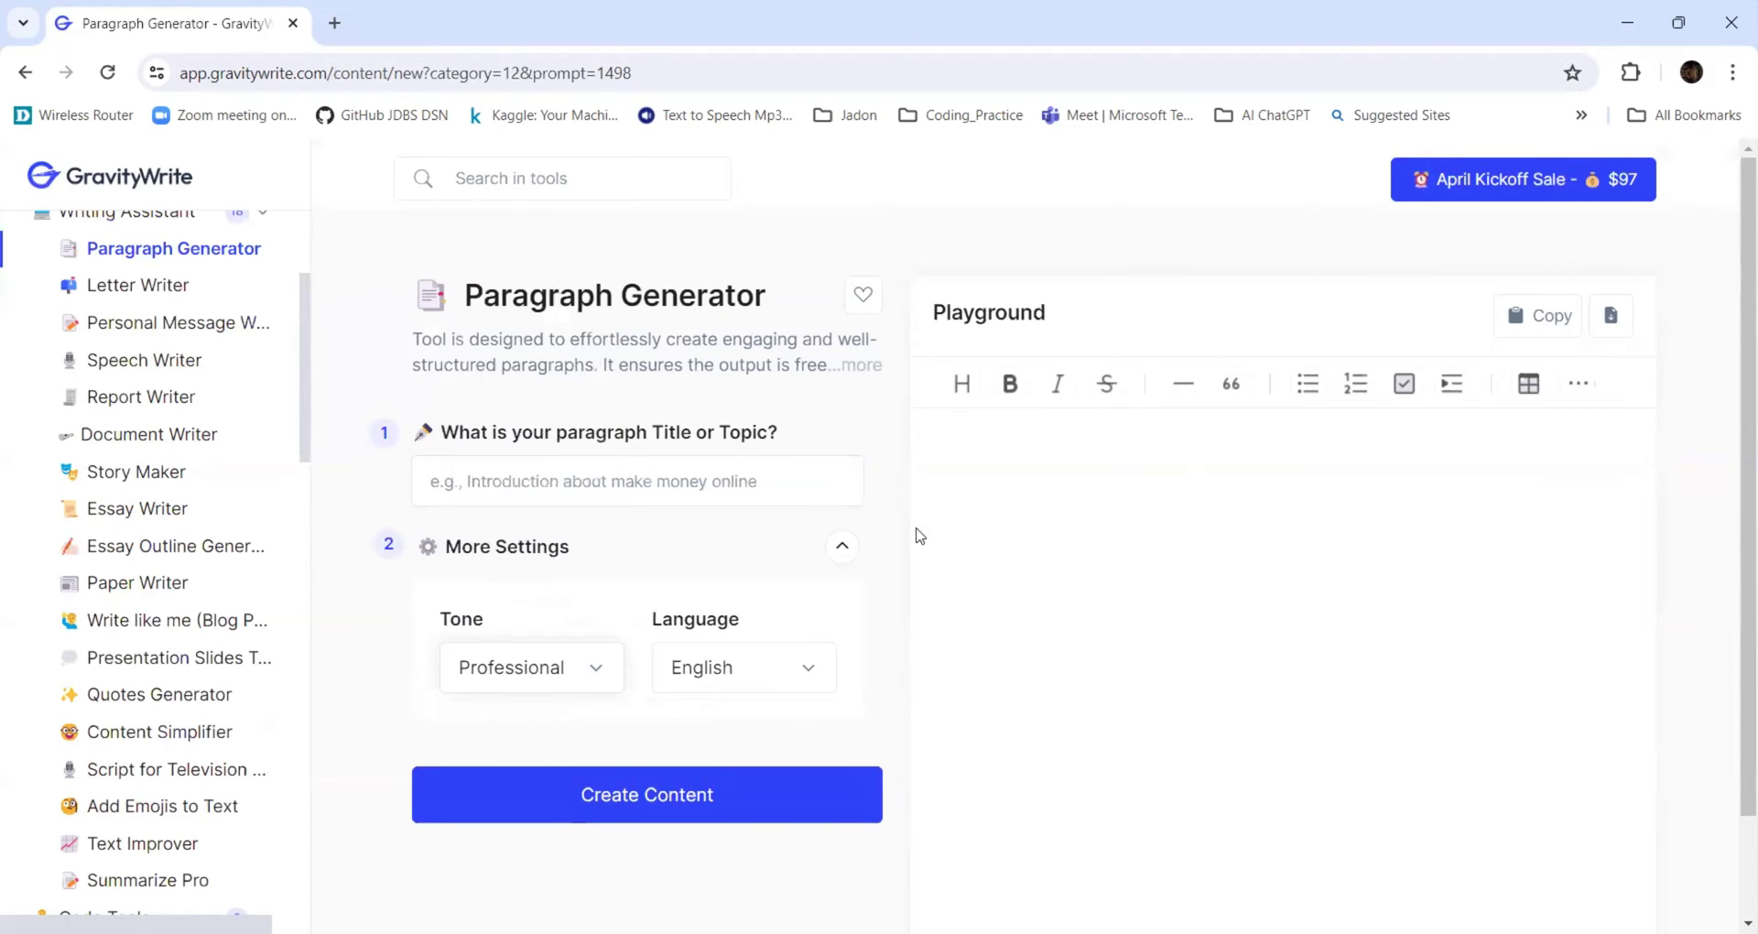
Enter 'Importance of Exercise for Human beings' as the paragraph topic.
left_click(689, 489)
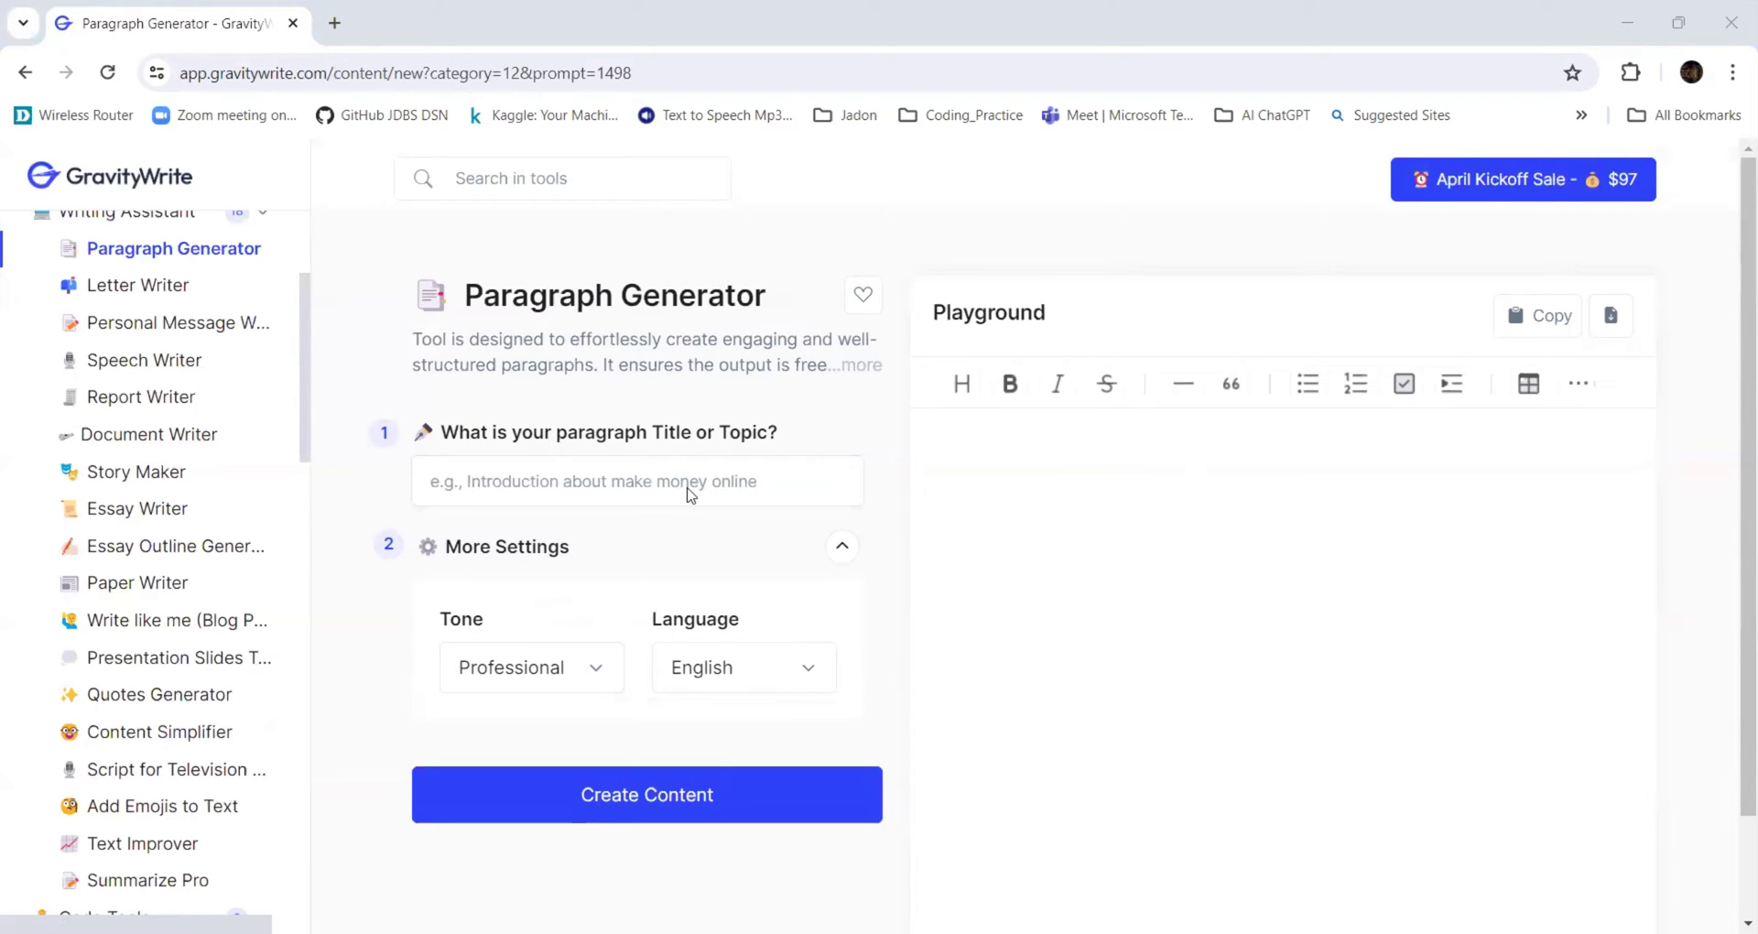
left_click(690, 490)
type("IMportance o")
key("BackSpace")
key("BackSpace")
key("BackSpace")
key("BackSpace")
key("BackSpace")
key("BackSpace")
key("BackSpace")
key("BackSpace")
type("Importance of ")
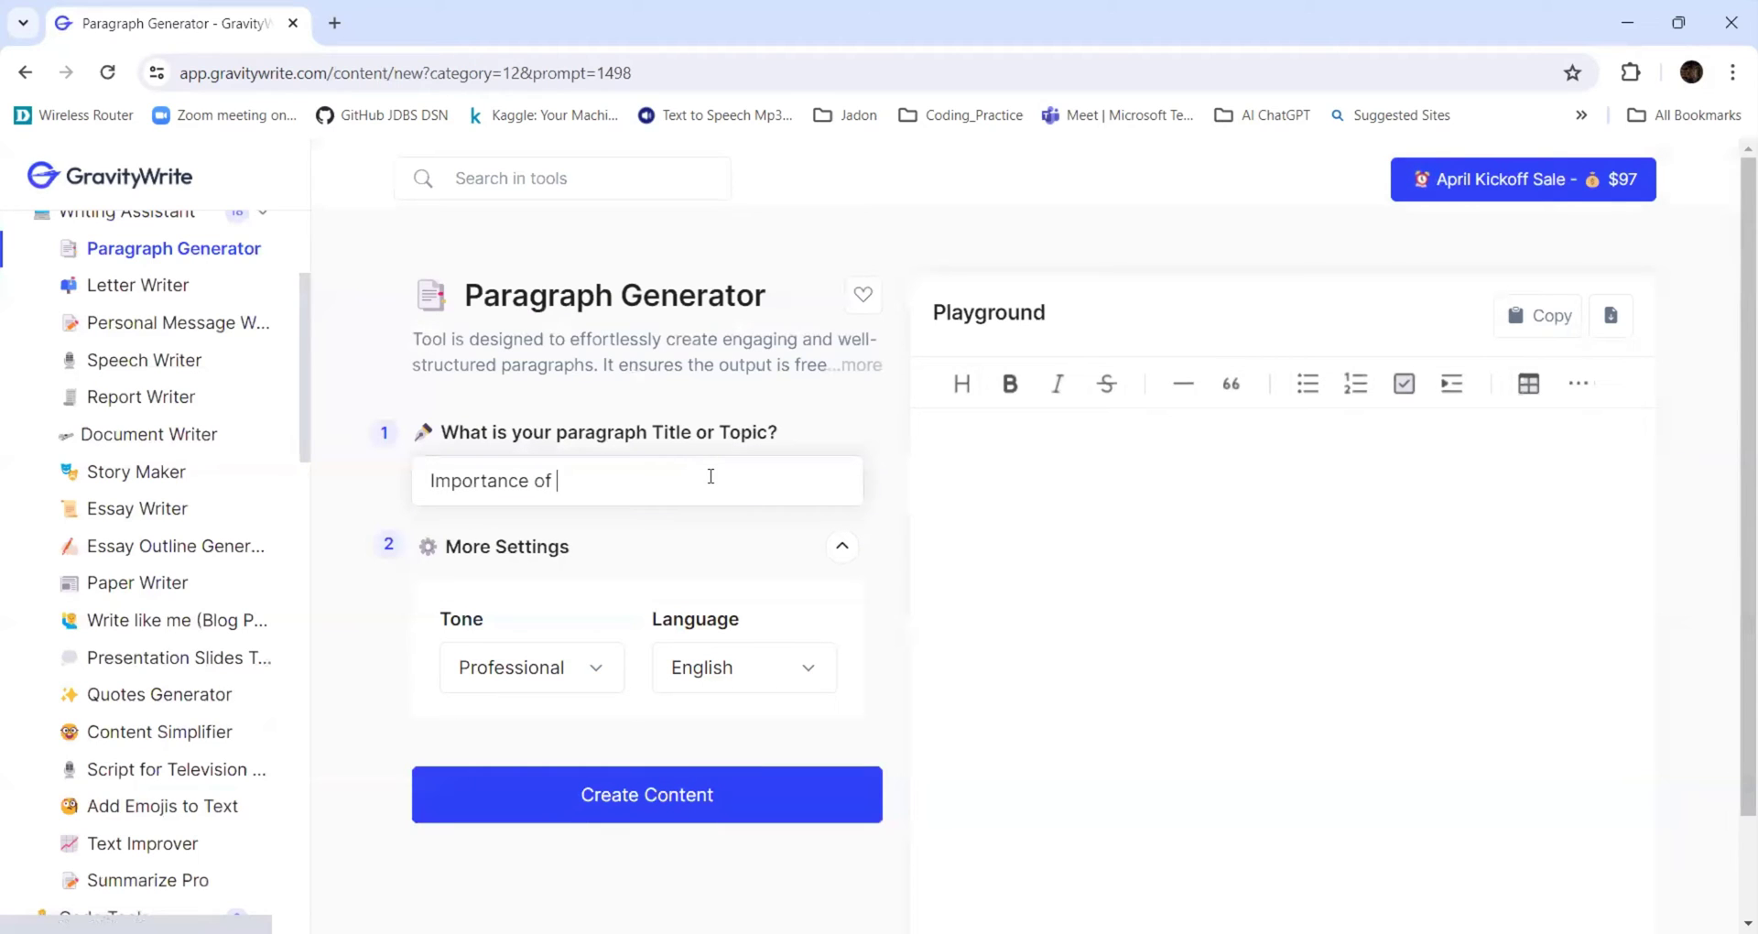
type("Exe")
type("rcise for Human beings")
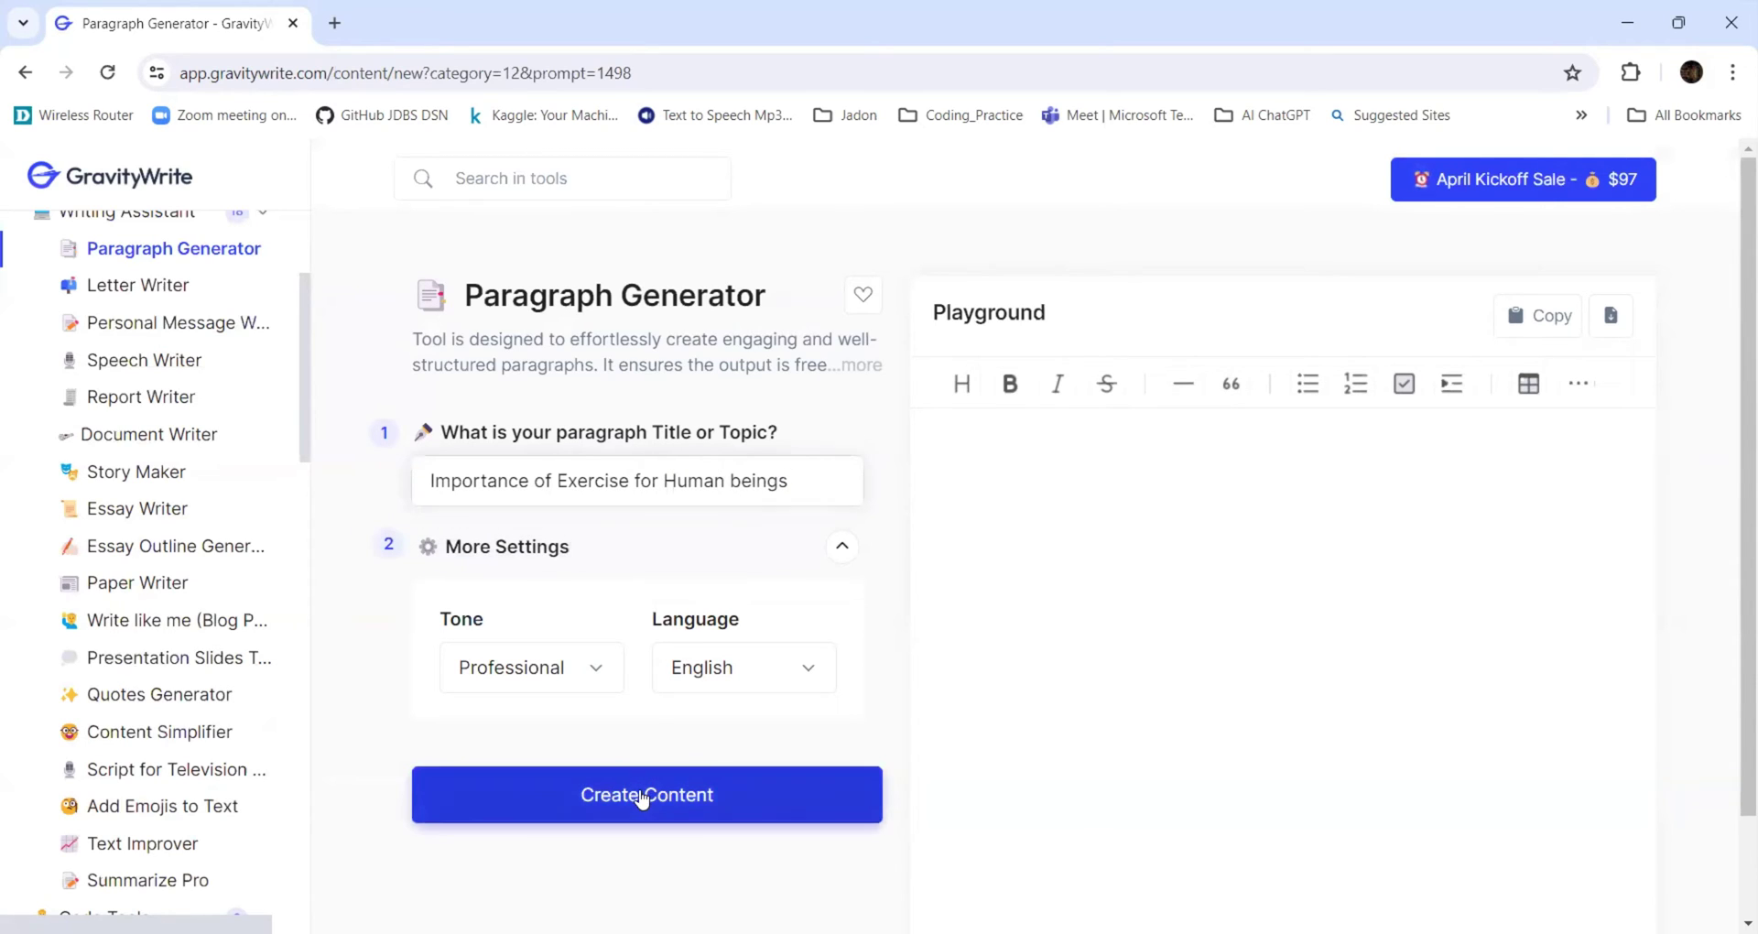
Generate the exercise paragraph, dismiss the sale pop-up, and review the result in the Playground.
left_click(643, 796)
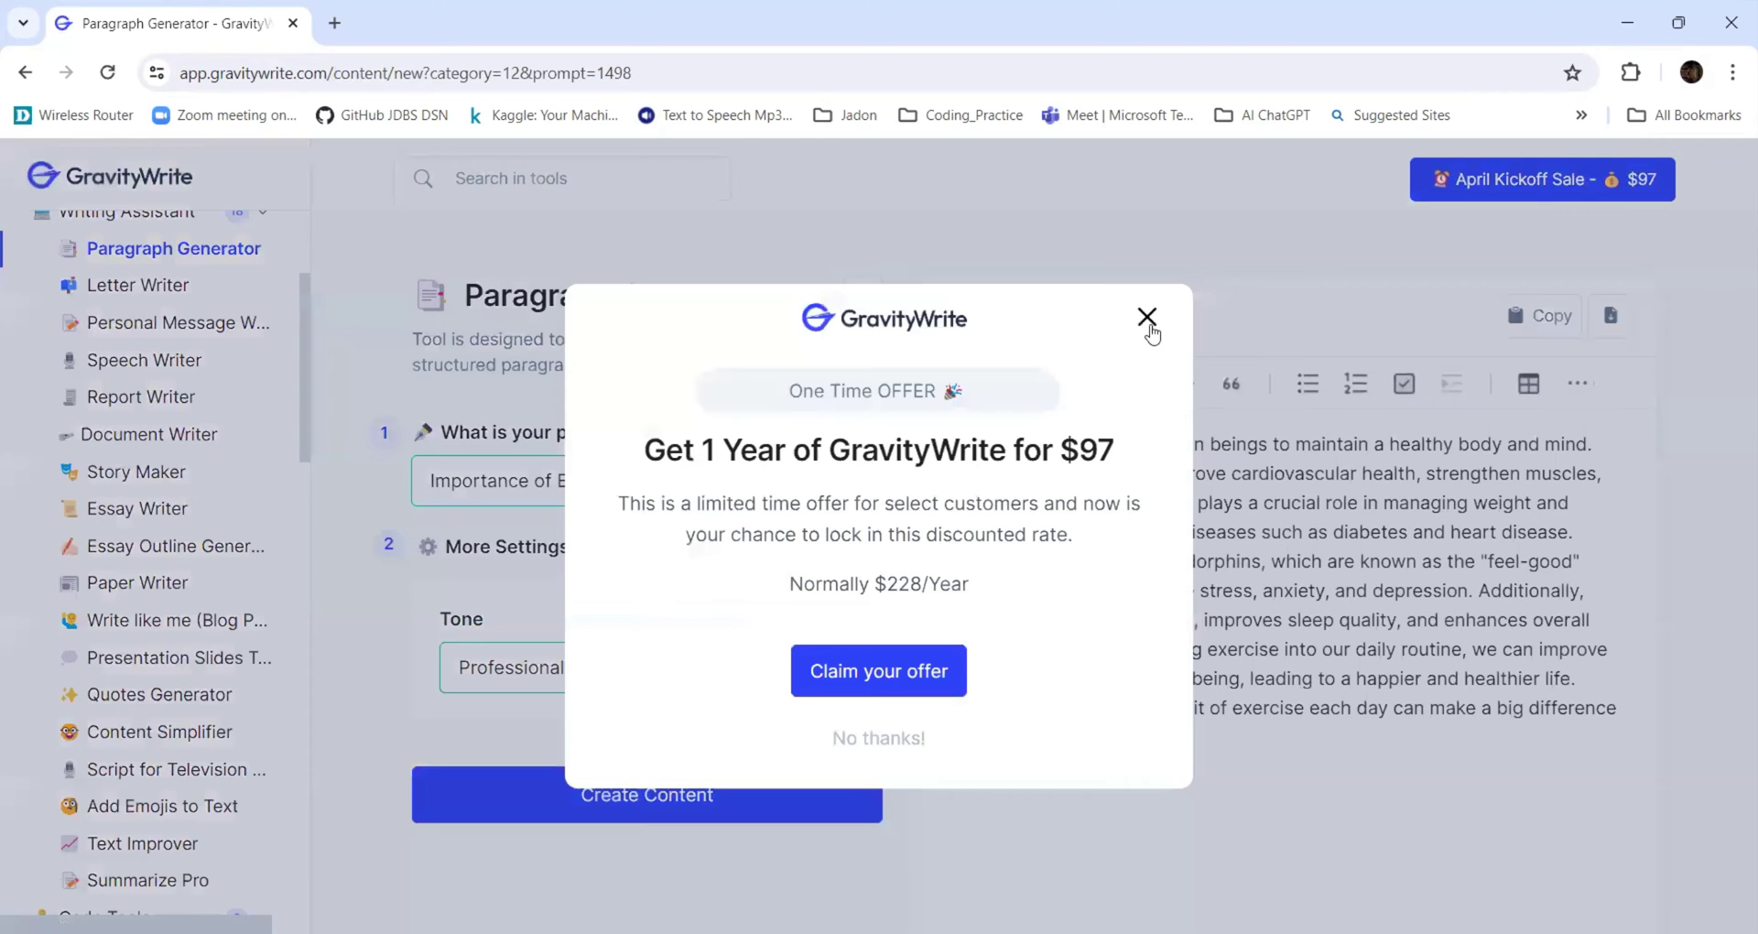
left_click(1146, 315)
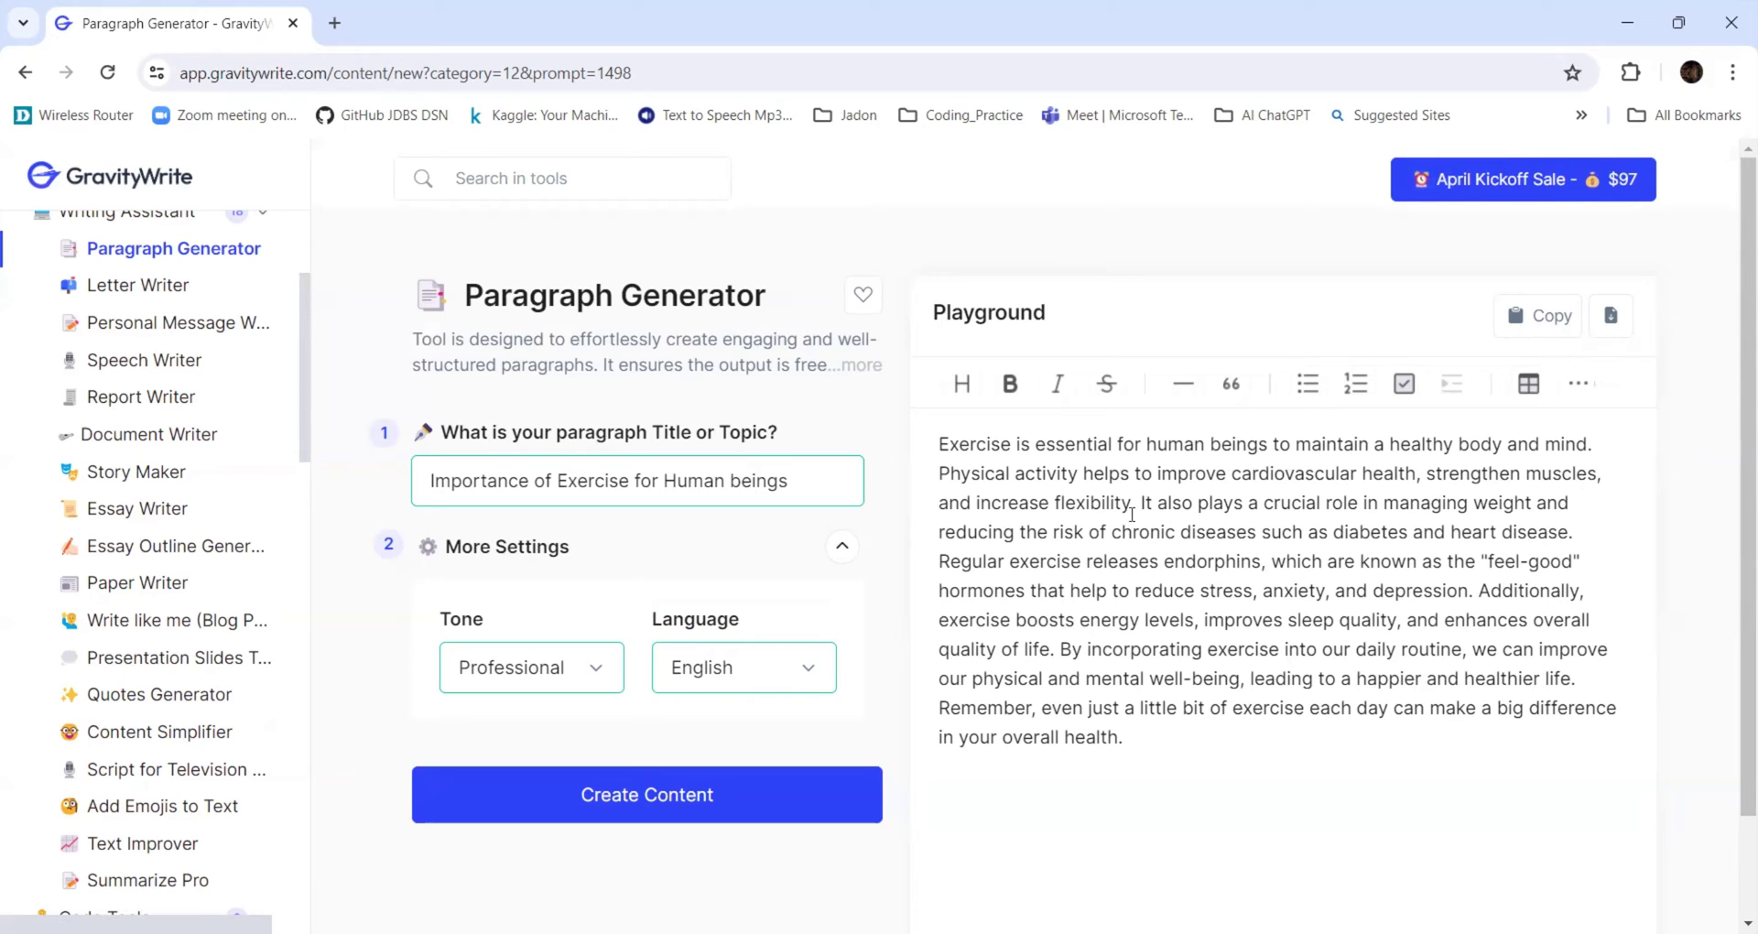
mouse_move(939, 443)
left_mouse_down()
mouse_move(989, 474)
mouse_move(1159, 749)
left_mouse_up()
left_click(1312, 792)
Open the Speech Writer and choose Professional as its tone.
left_click(151, 362)
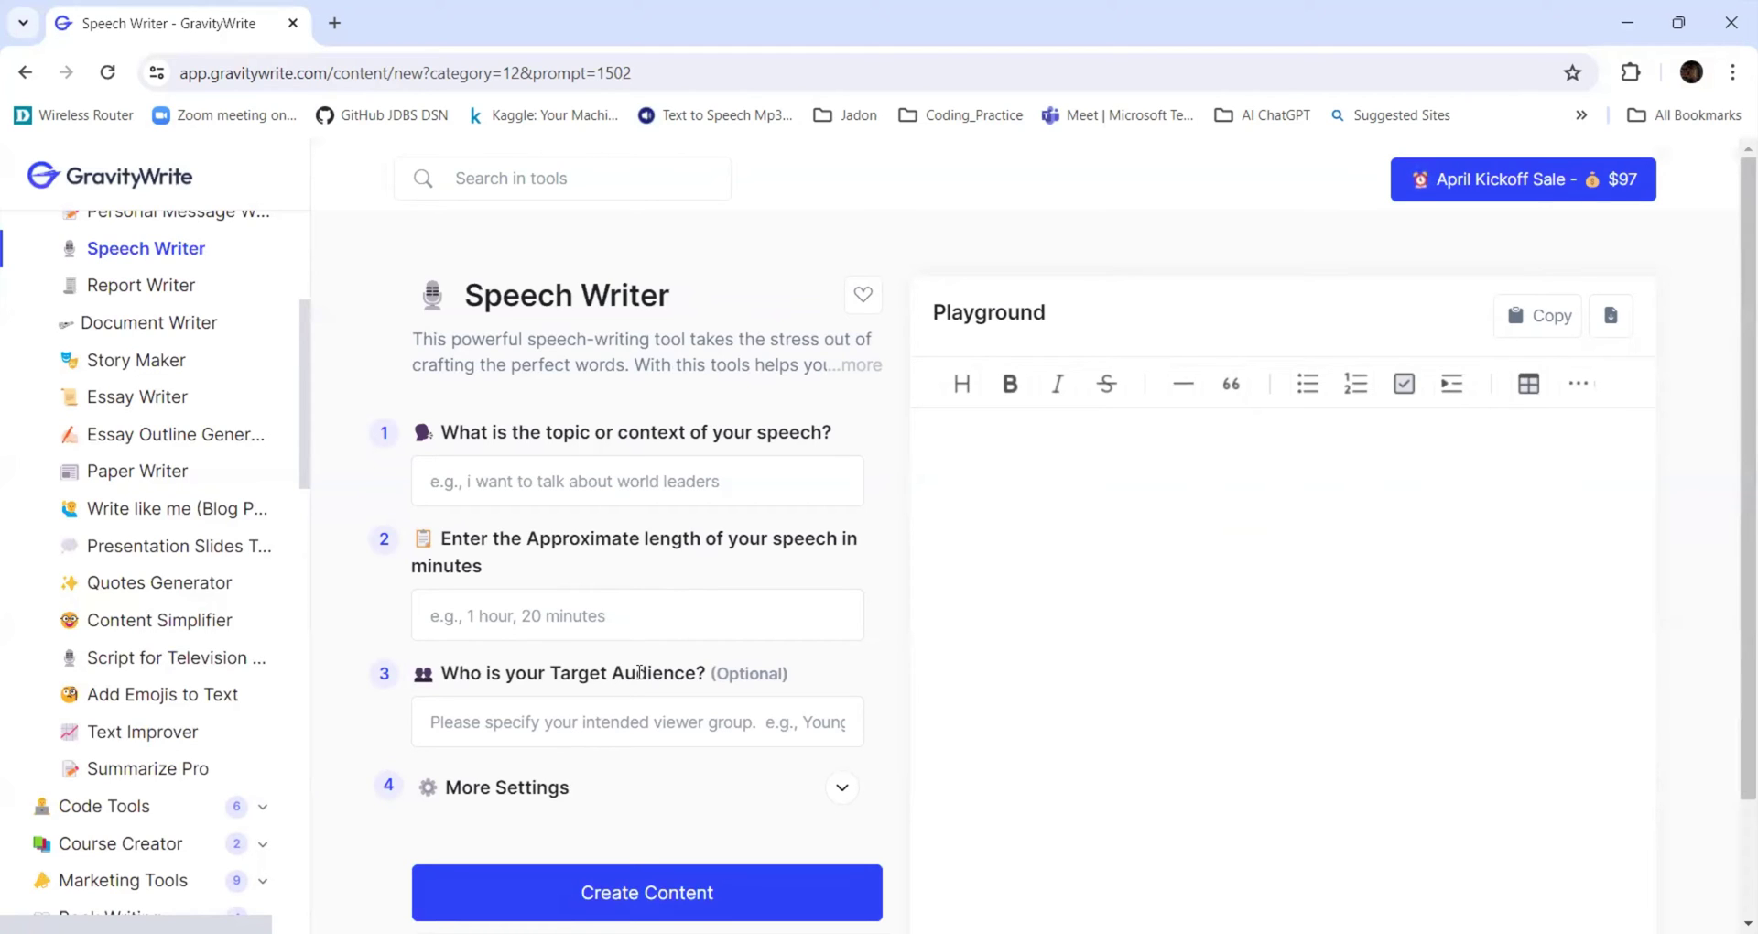
left_click(835, 789)
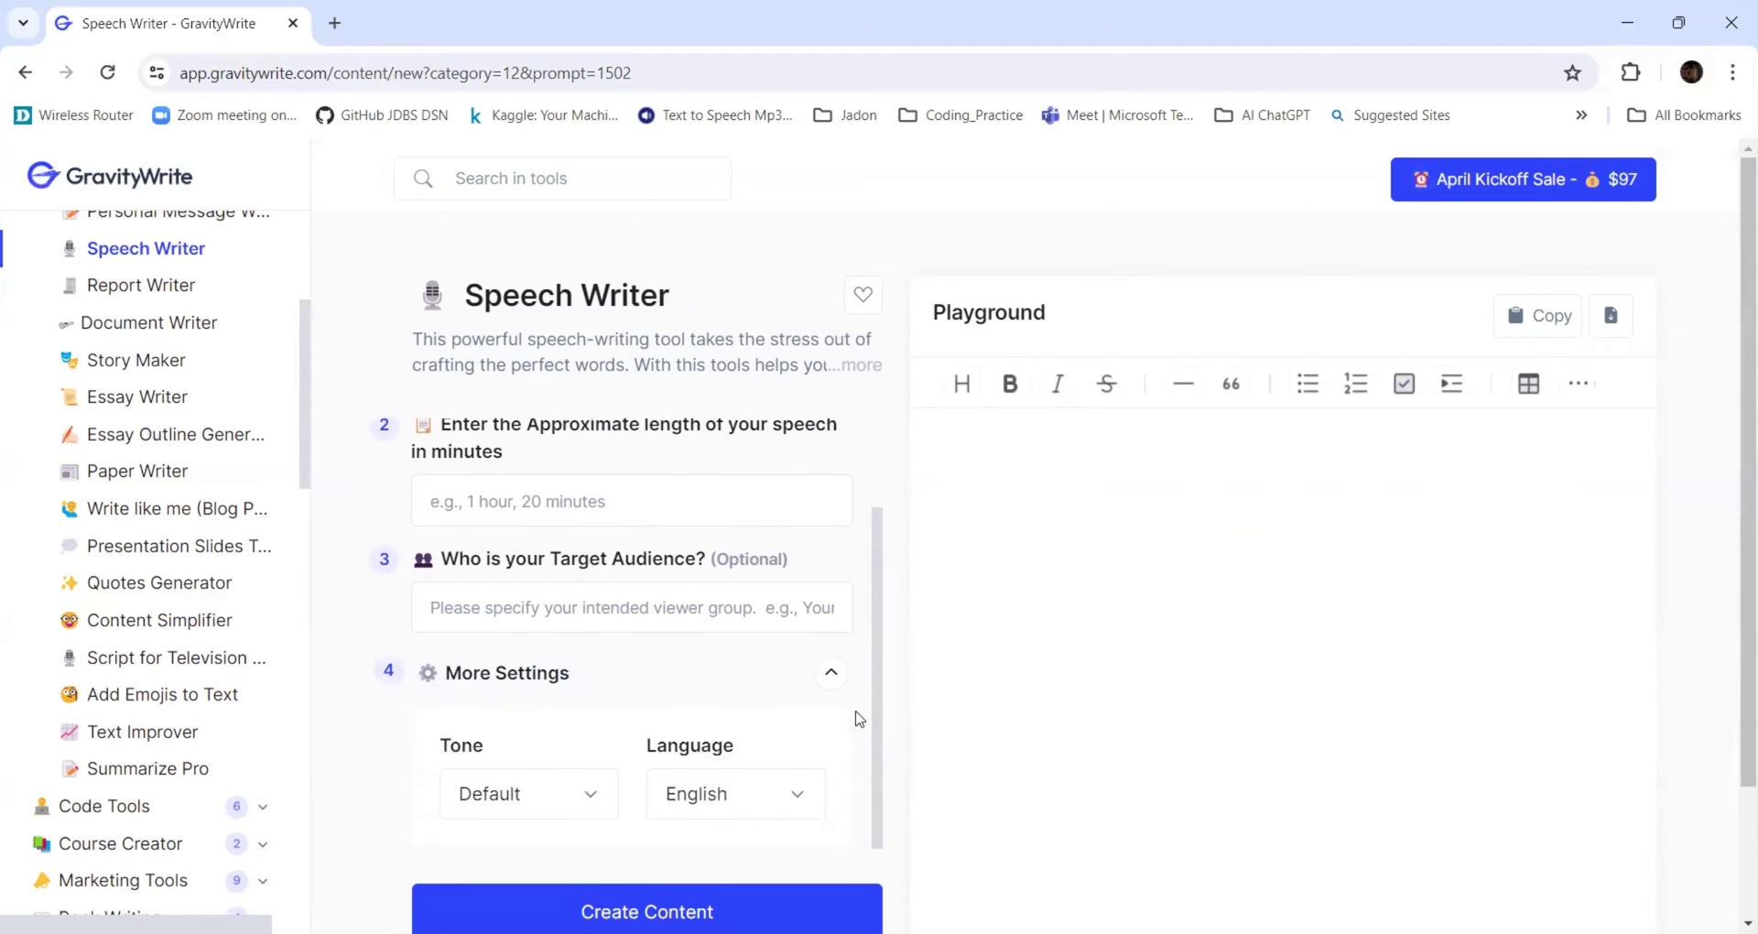
left_click(590, 800)
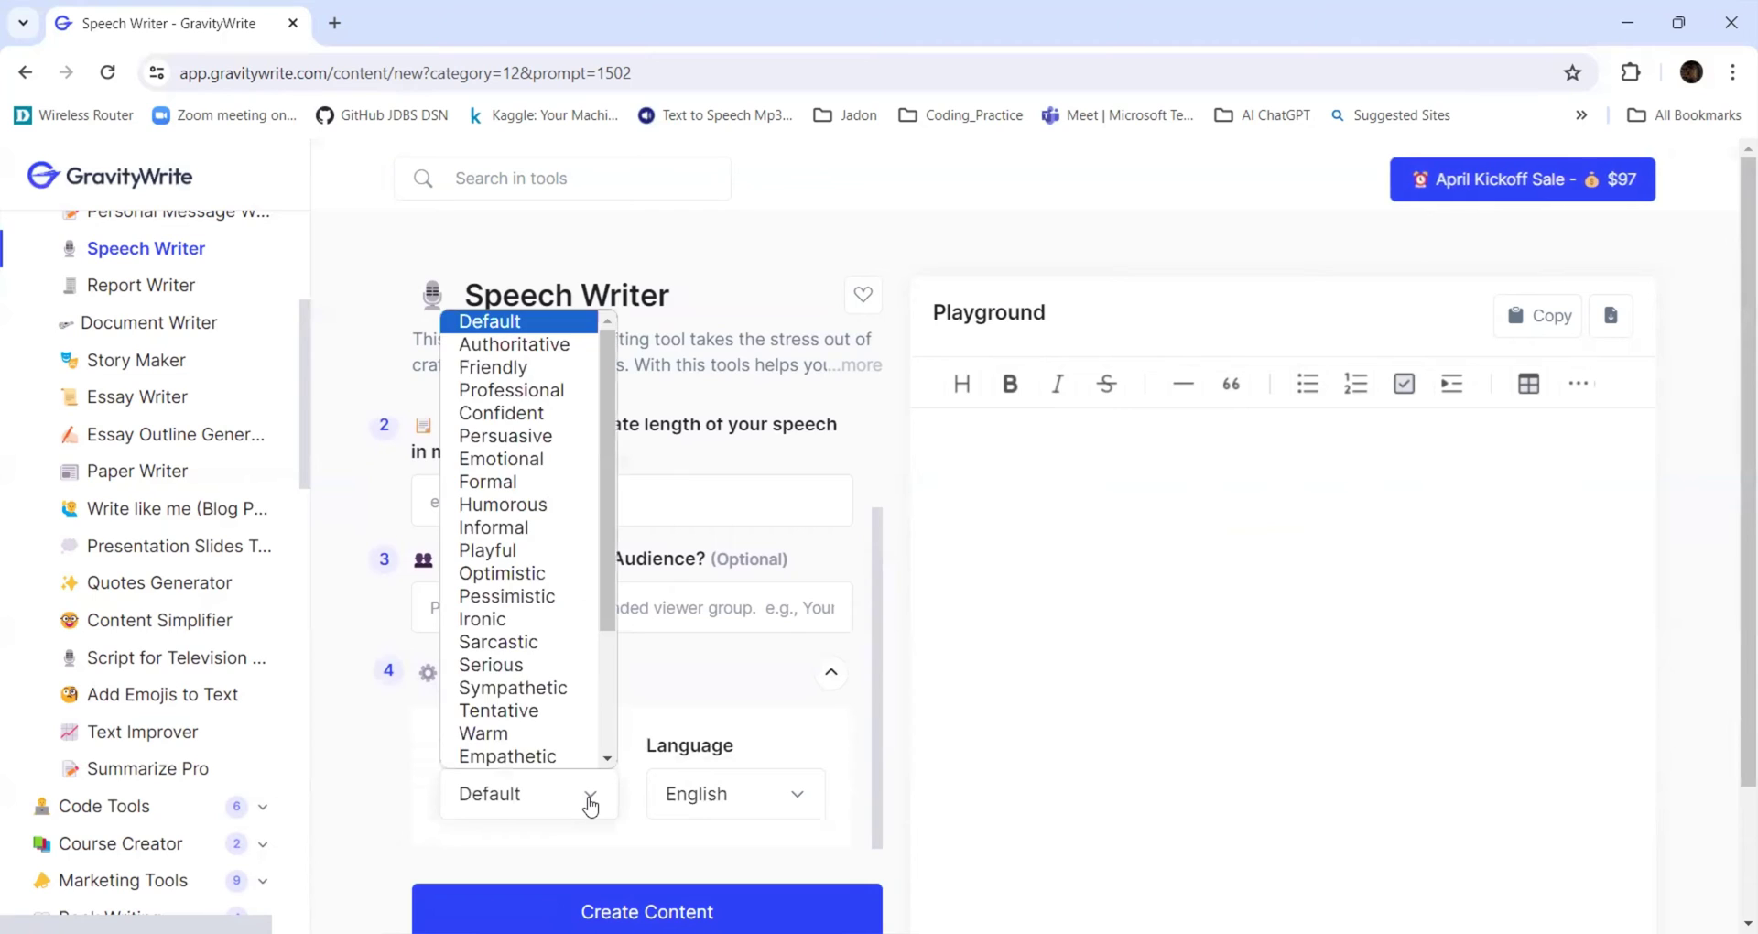
scroll(581, 686, "down", 1)
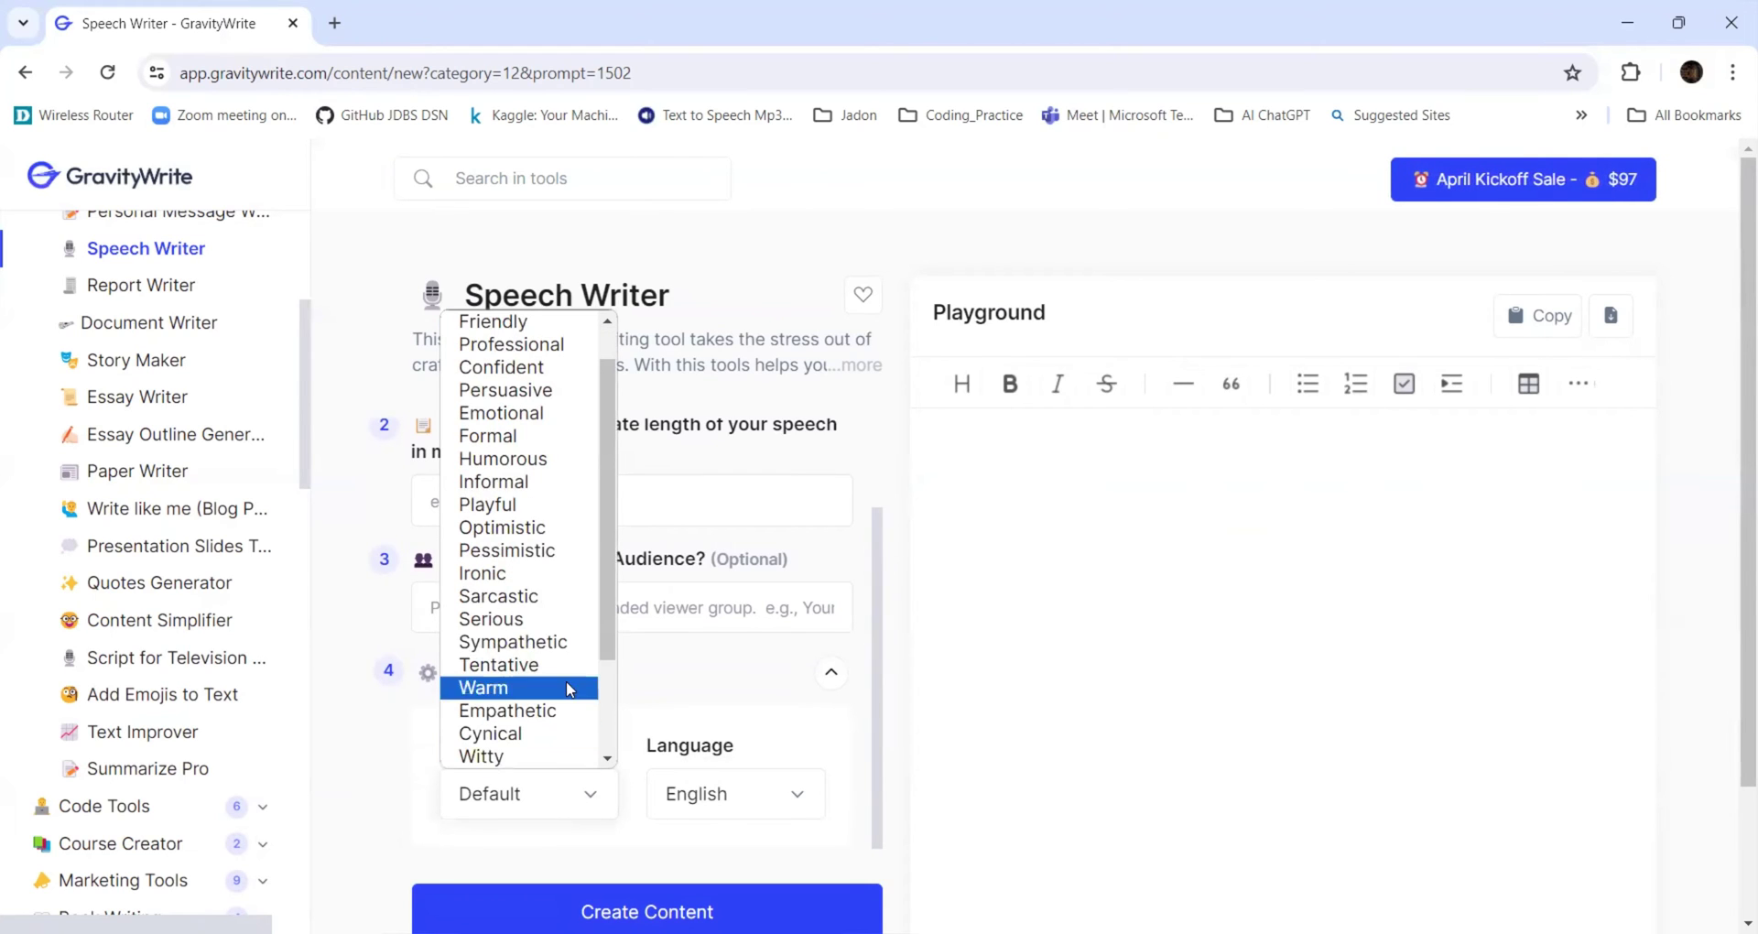
scroll(609, 631, "down", 1)
scroll(609, 696, "down", 2)
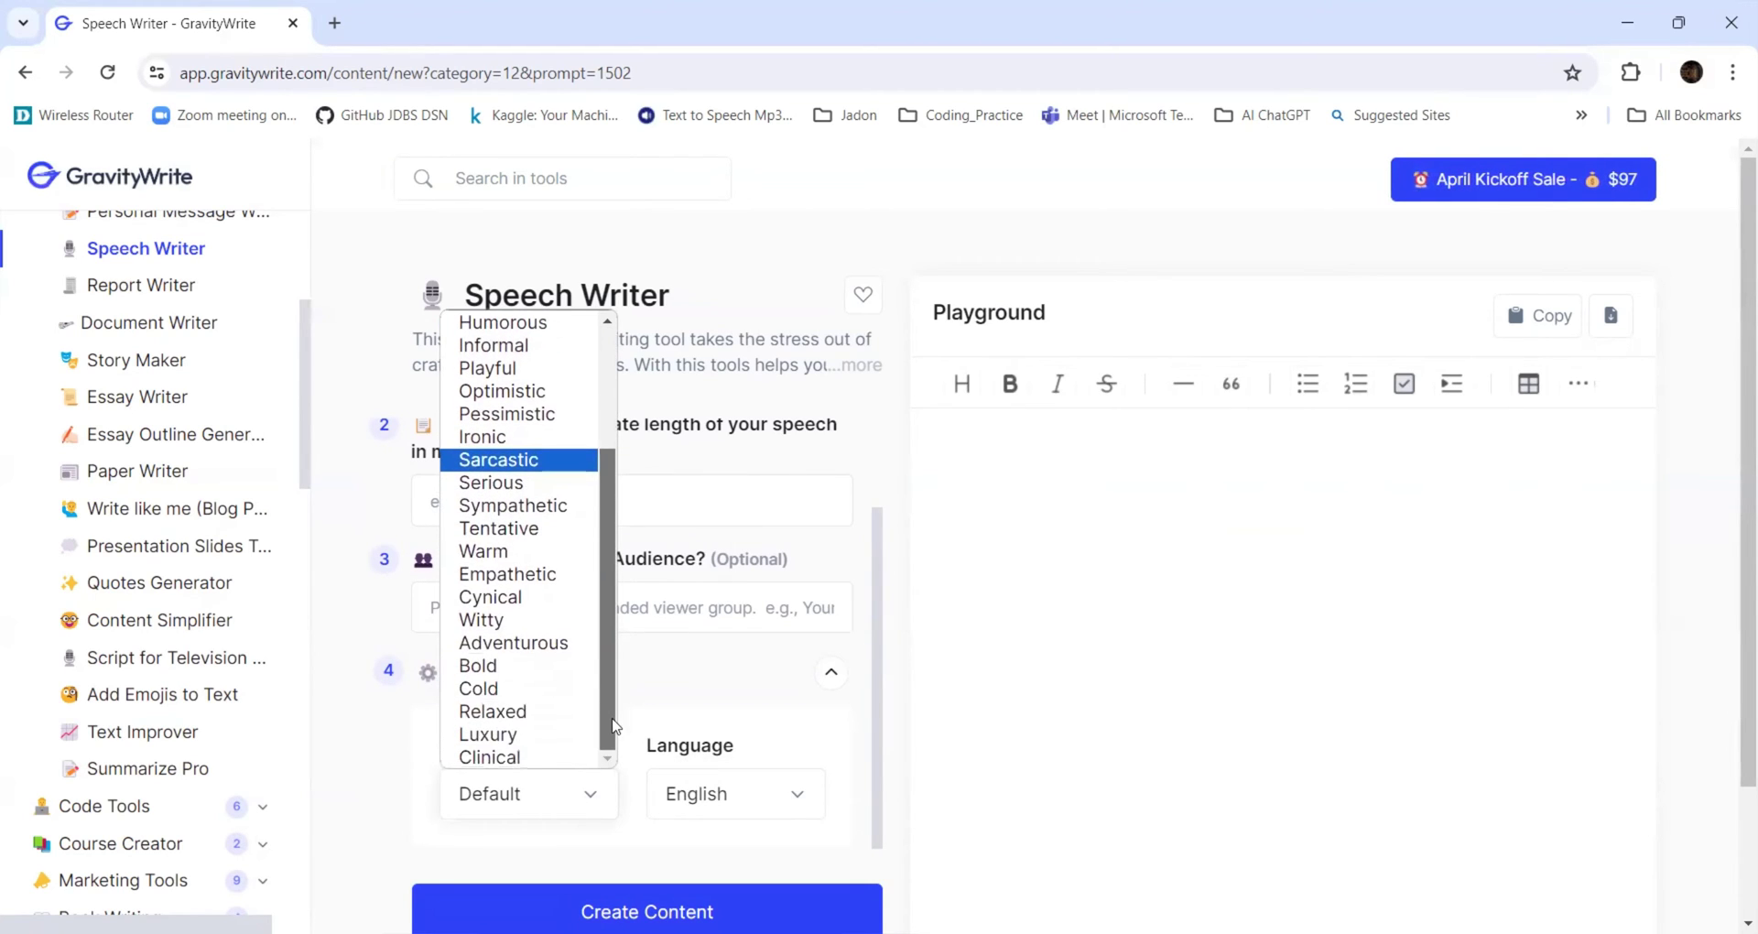
scroll(609, 714, "up", 1)
scroll(609, 696, "up", 2)
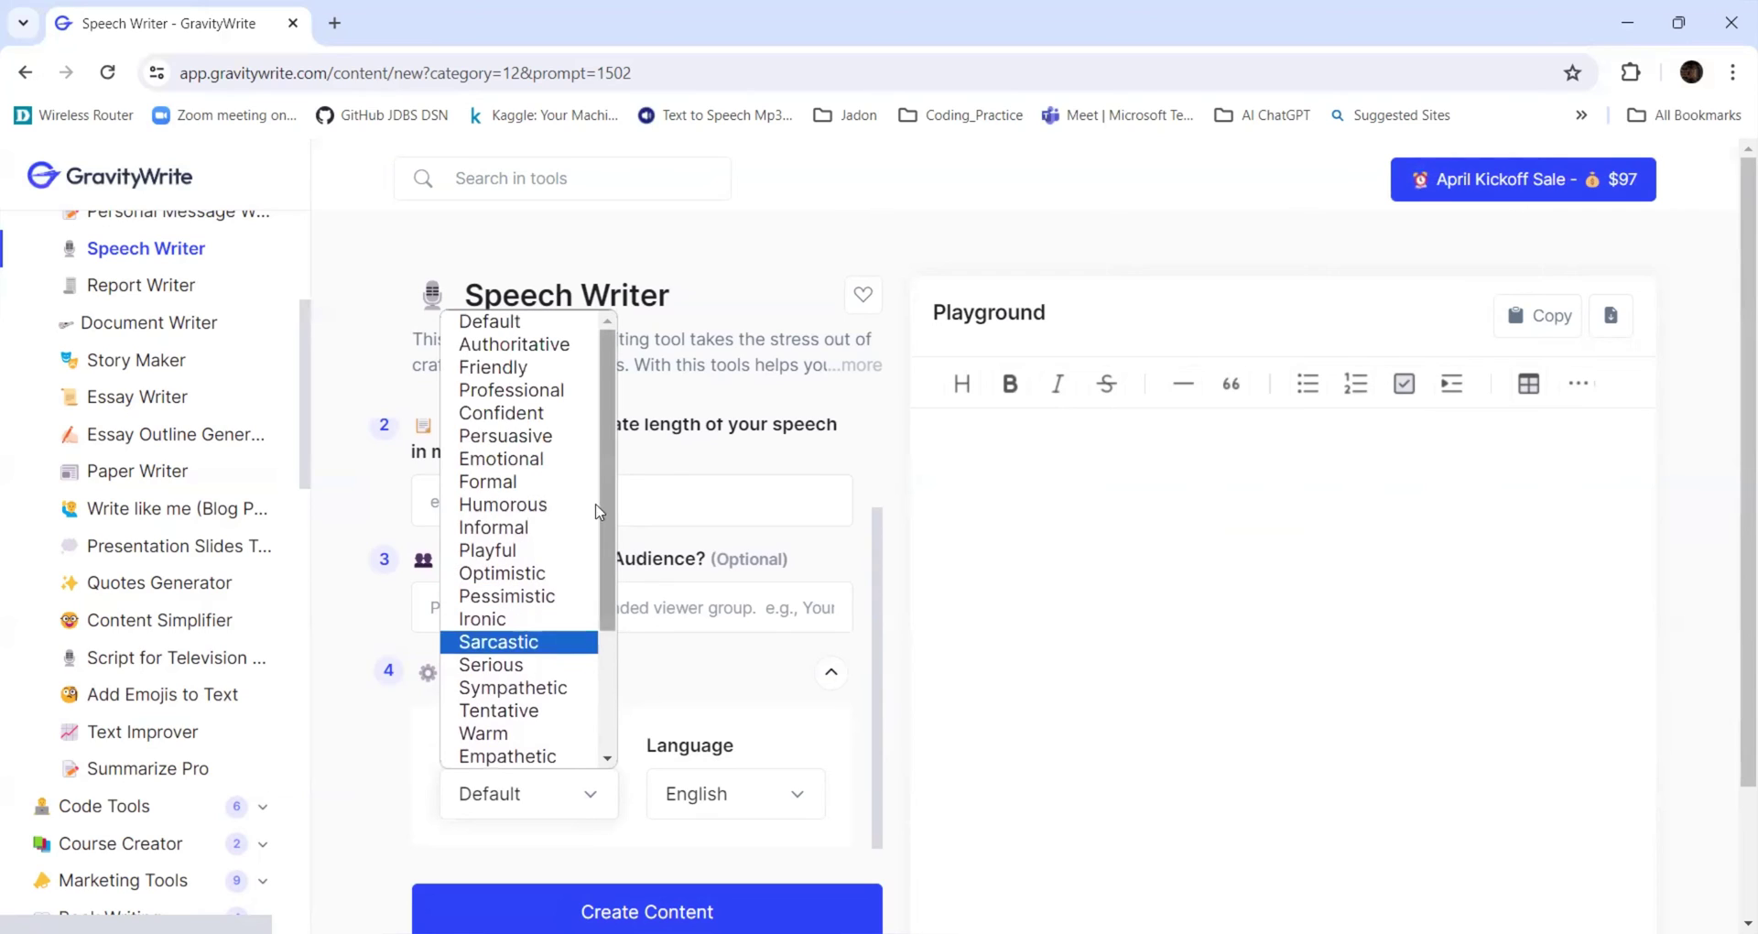
left_click(537, 392)
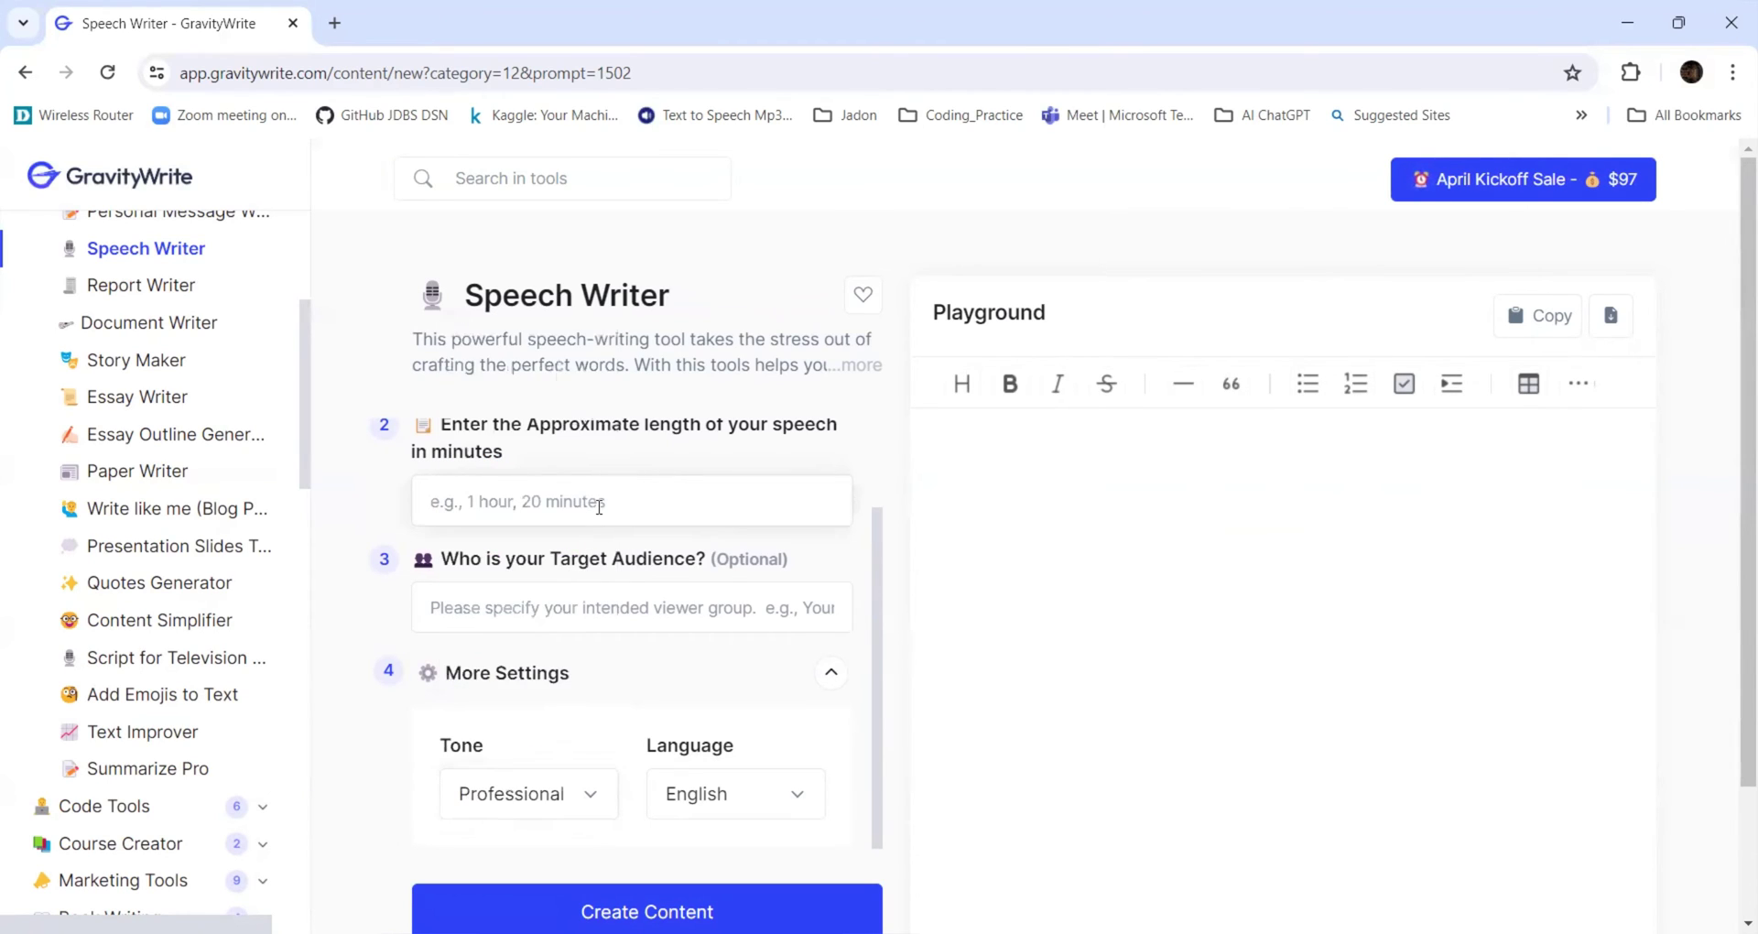
scroll(599, 506, "up", 2)
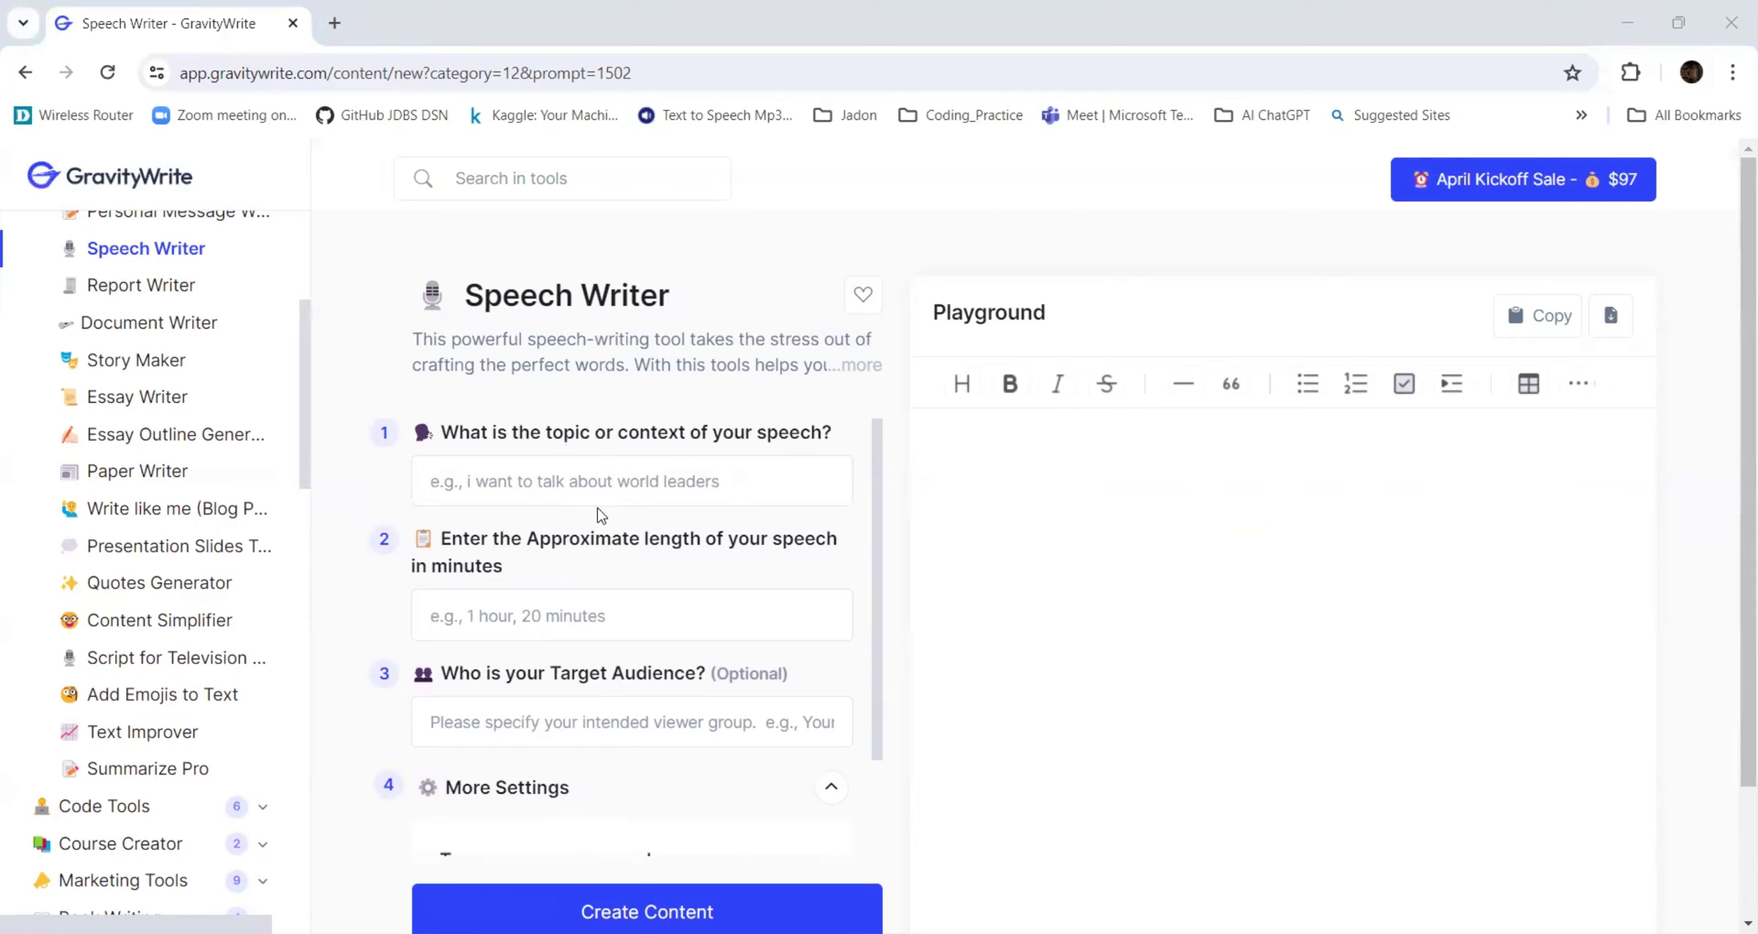
Enter the speech topic 'Importance of Prompt Engineering for youth' and length '2 minute'.
left_click(601, 476)
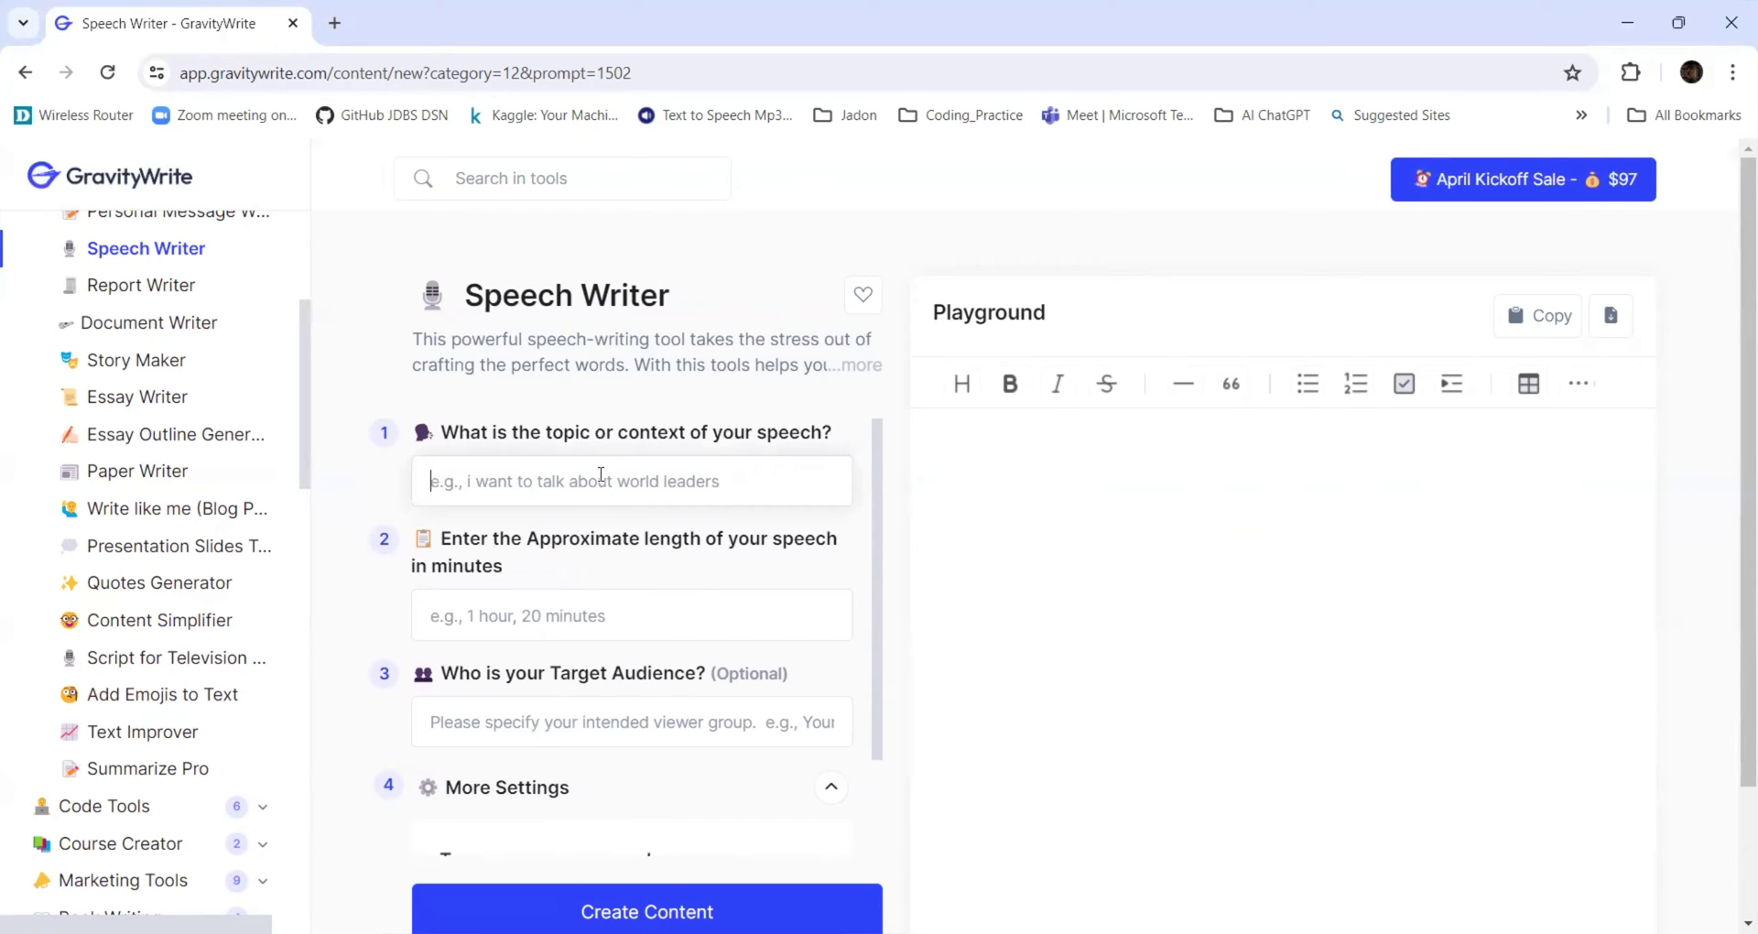
type("Importance of Prompt Engineering for youth")
left_click(509, 625)
type("1")
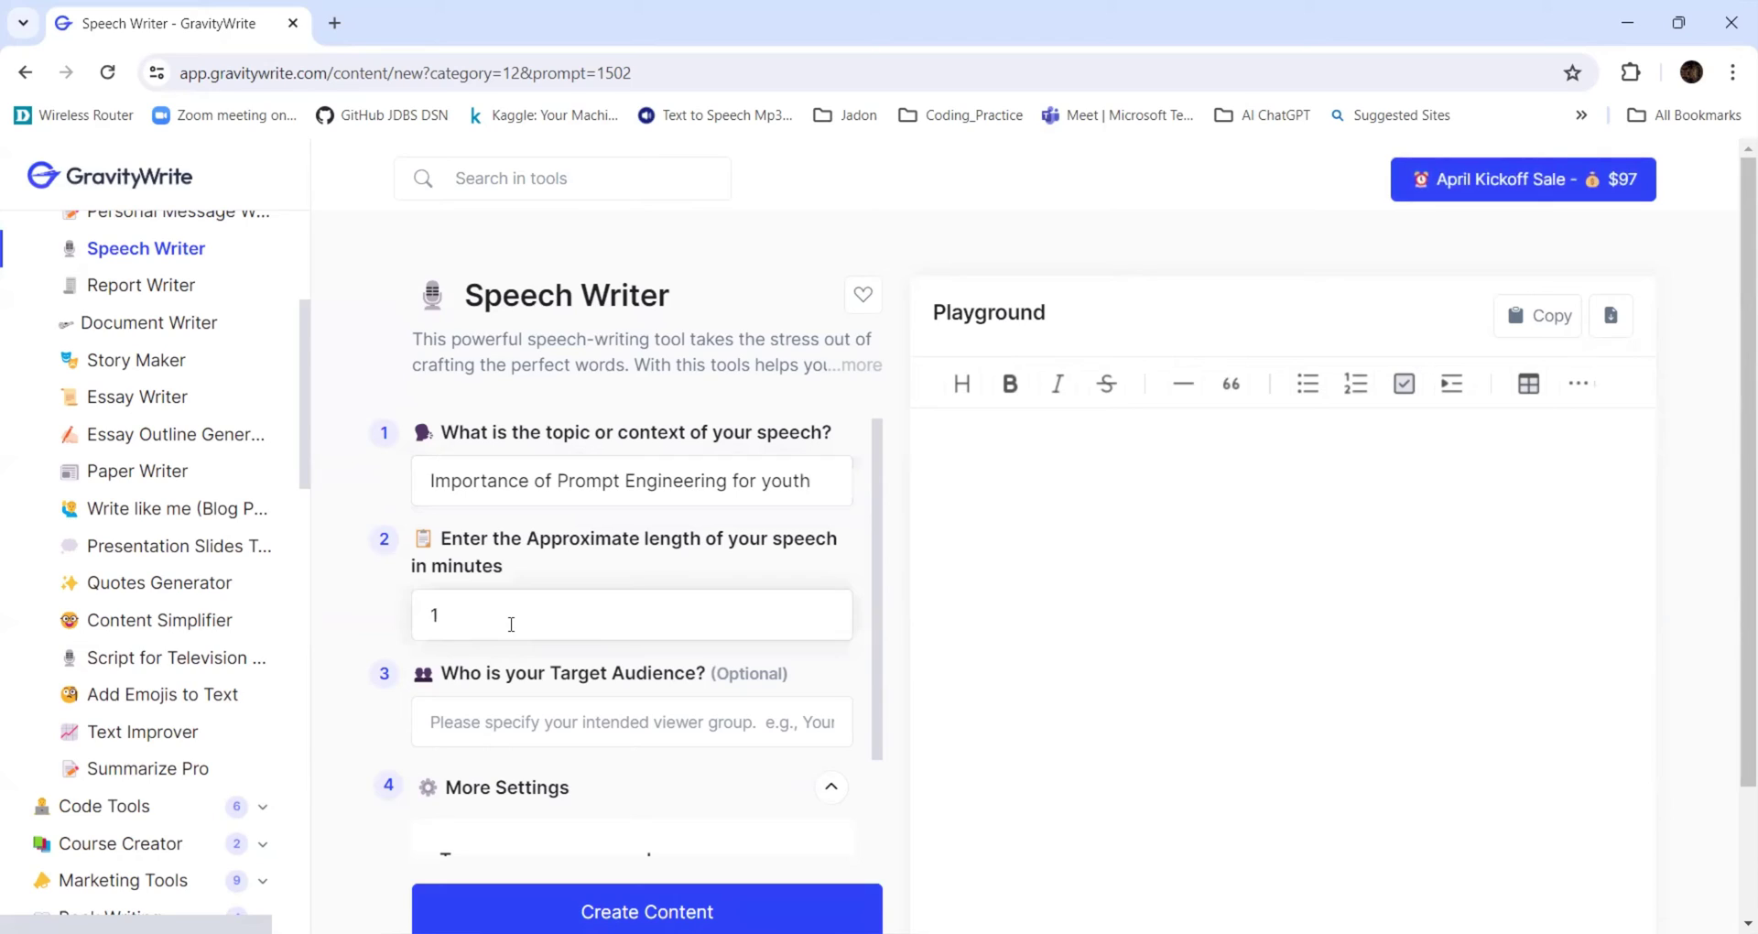
type("m")
key("BackSpace")
type("mi")
key("BackSpace")
key("BackSpace")
key("BackSpace")
key("BackSpace")
type("2 minute")
Set the speech's target audience to 'College students'.
left_click(534, 721)
scroll(673, 669, "down", 1)
scroll(672, 669, "up", 1)
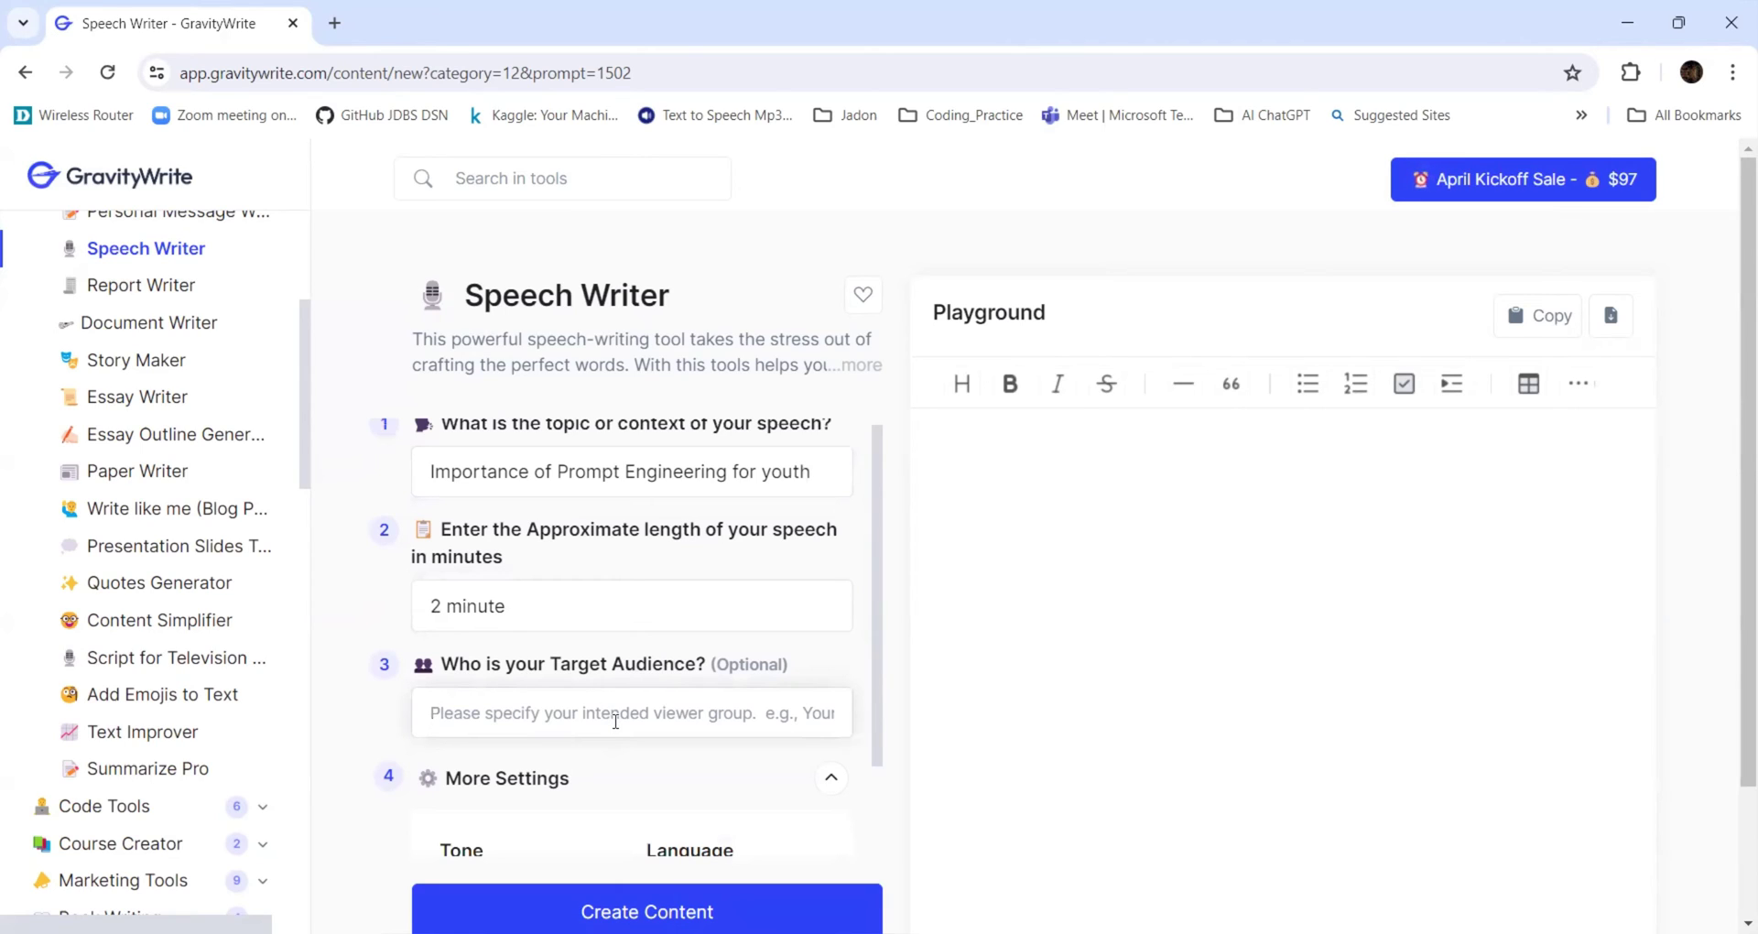
type("College students")
Create the prompt engineering speech and read through it down to the conclusion.
left_click(646, 912)
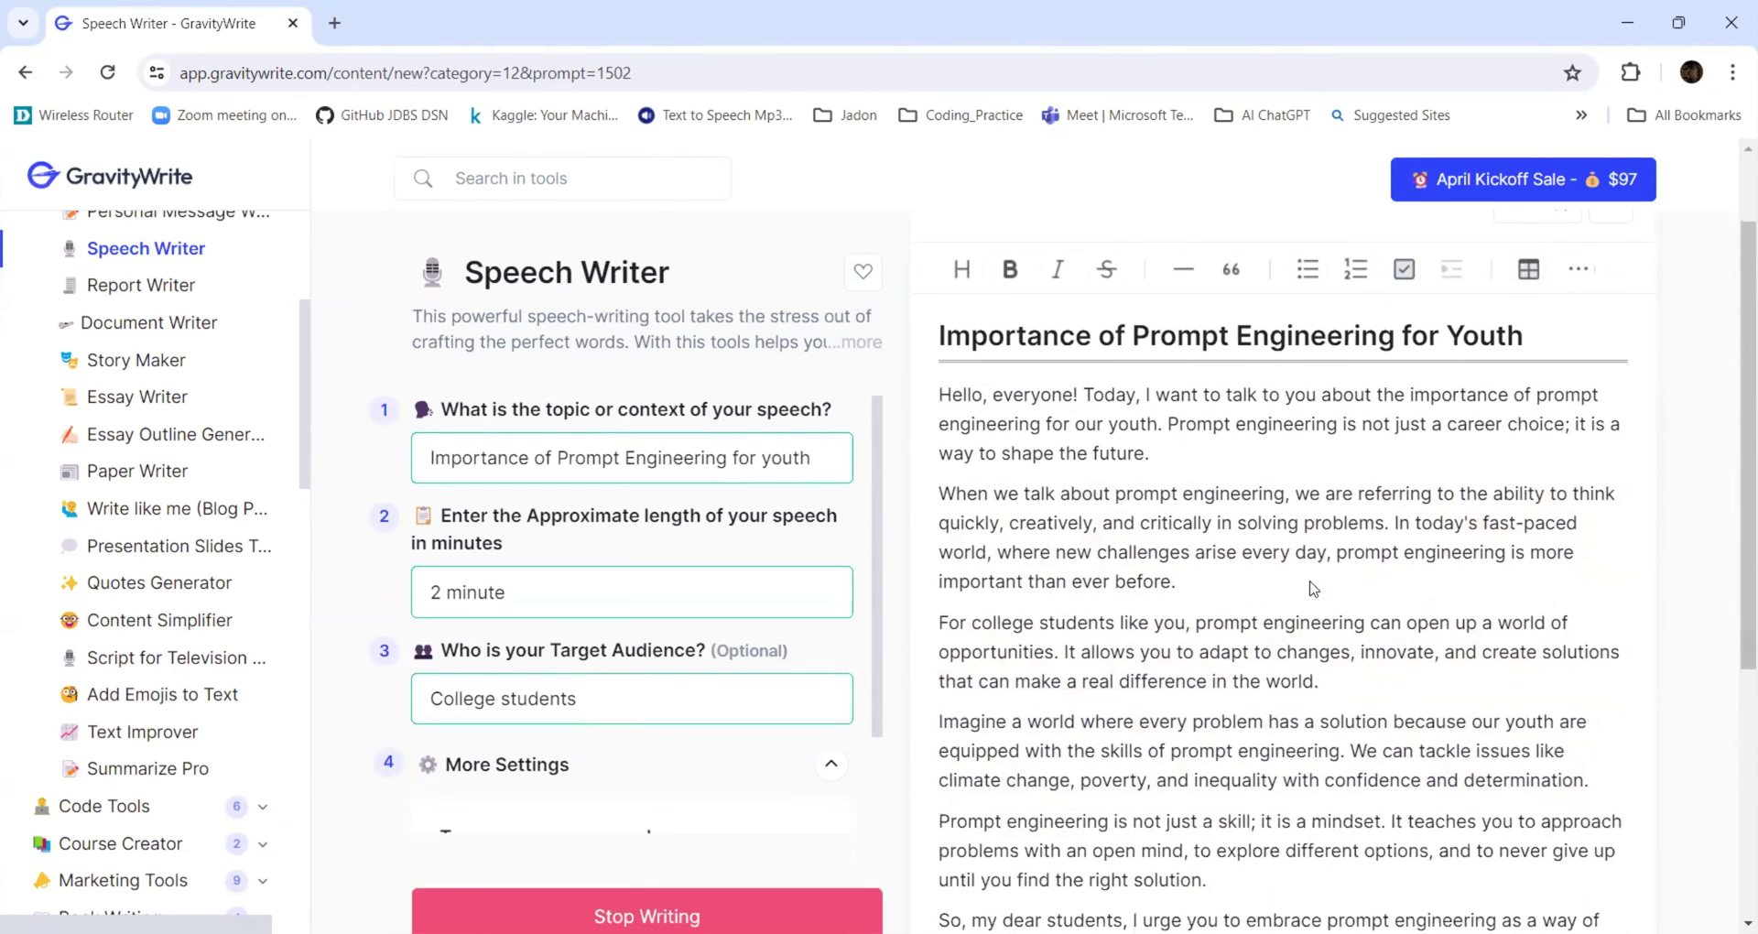
scroll(1314, 590, "down", 5)
scroll(1318, 595, "up", 5)
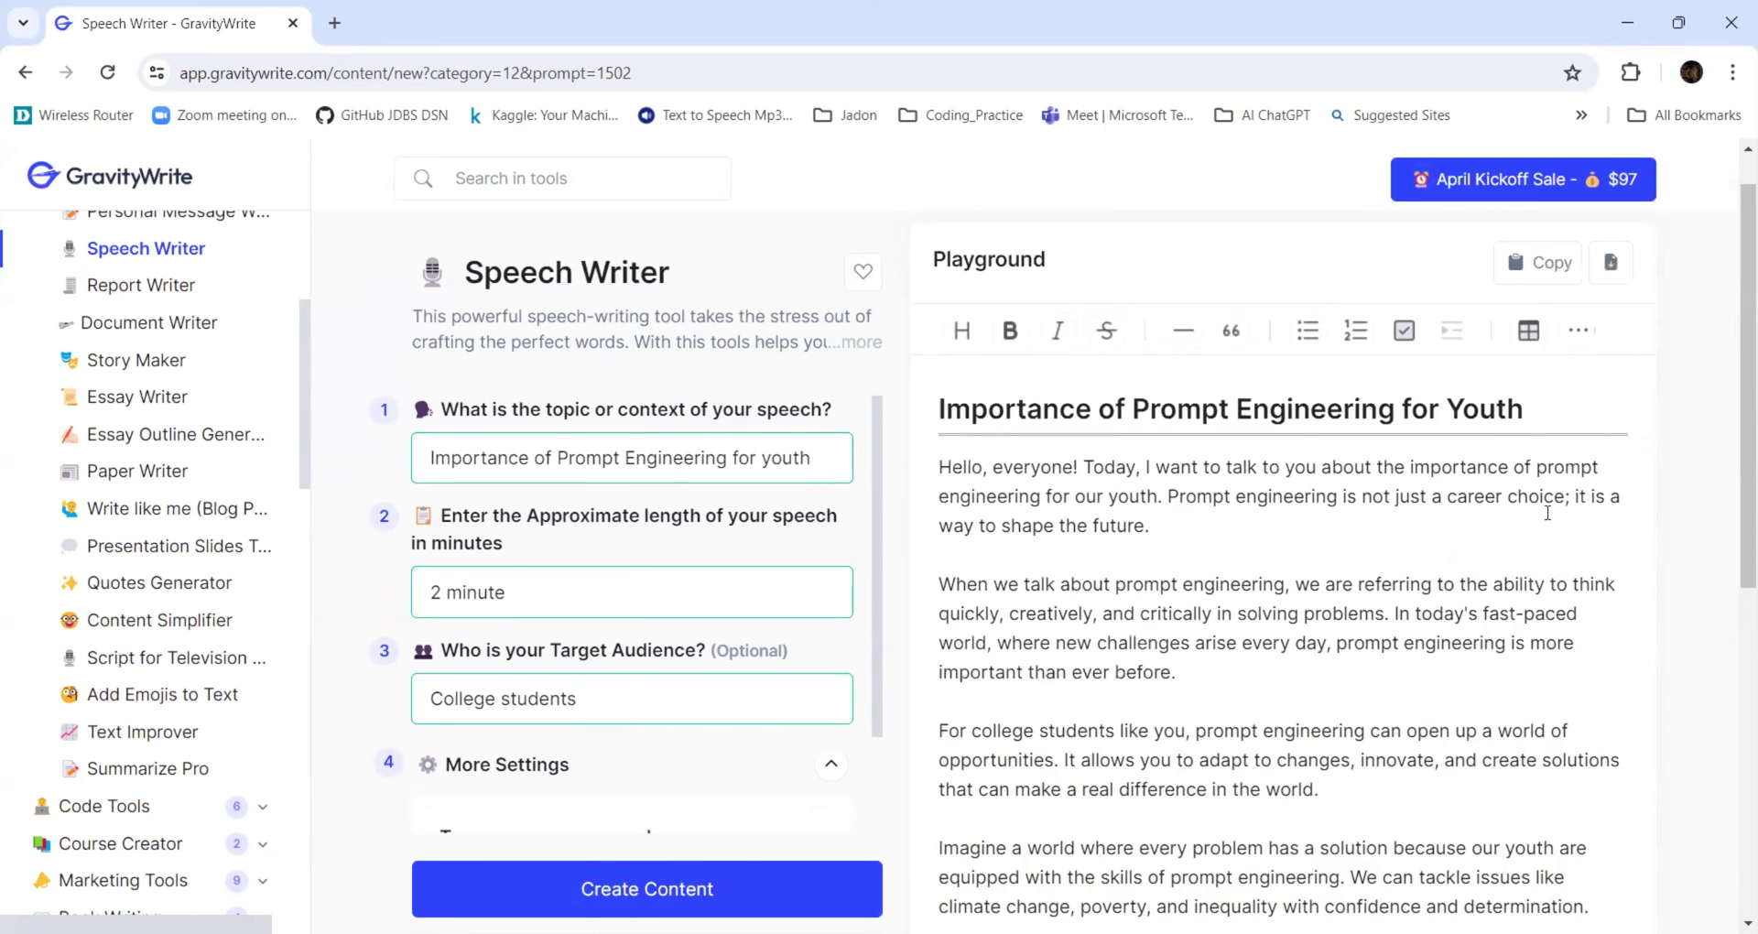
scroll(1127, 555, "down", 3)
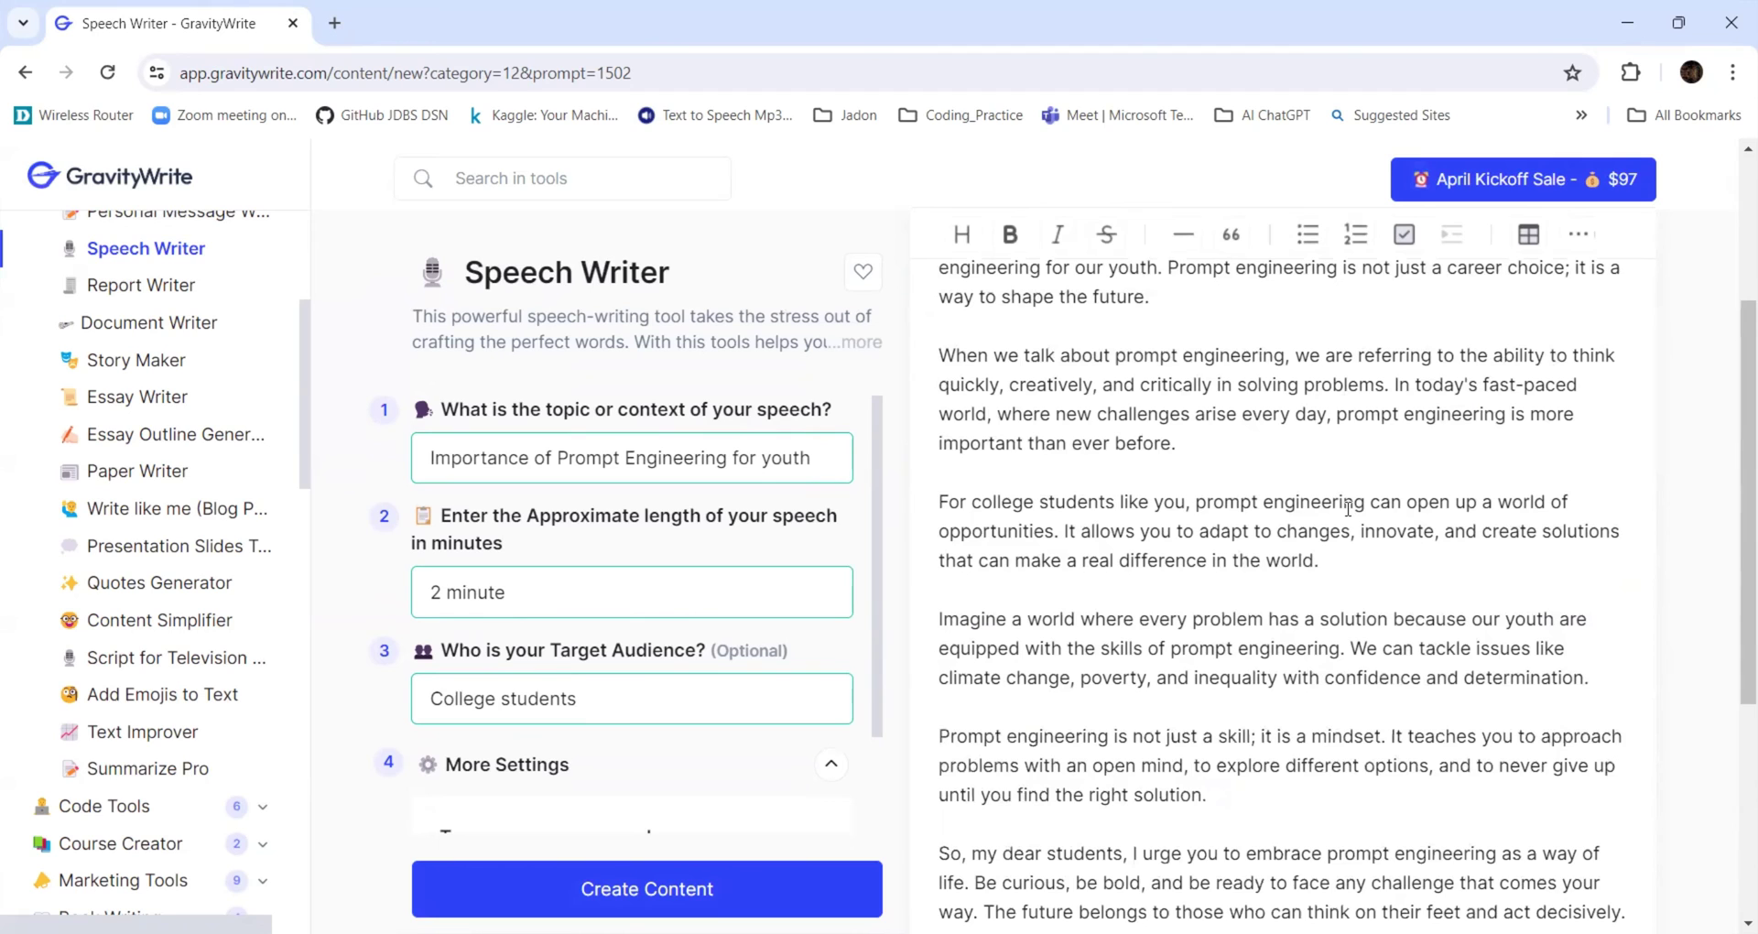
scroll(1349, 506, "down", 3)
scroll(1348, 510, "down", 3)
scroll(1348, 509, "up", 1)
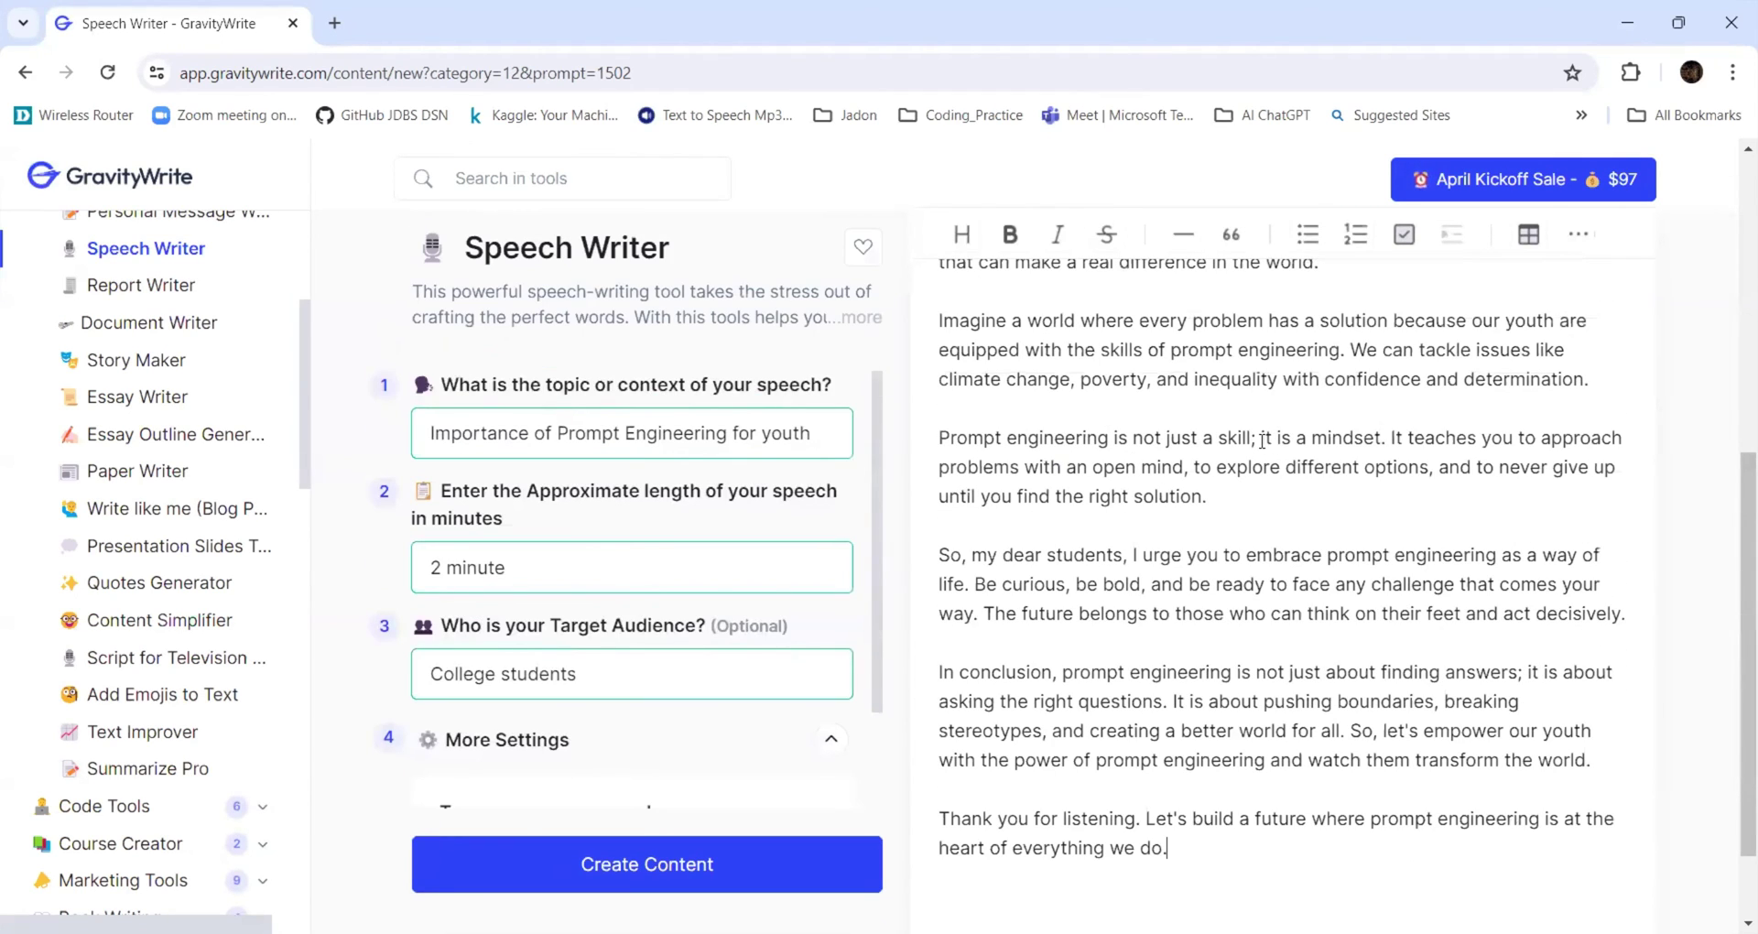
left_click_drag(1261, 438, 1388, 437)
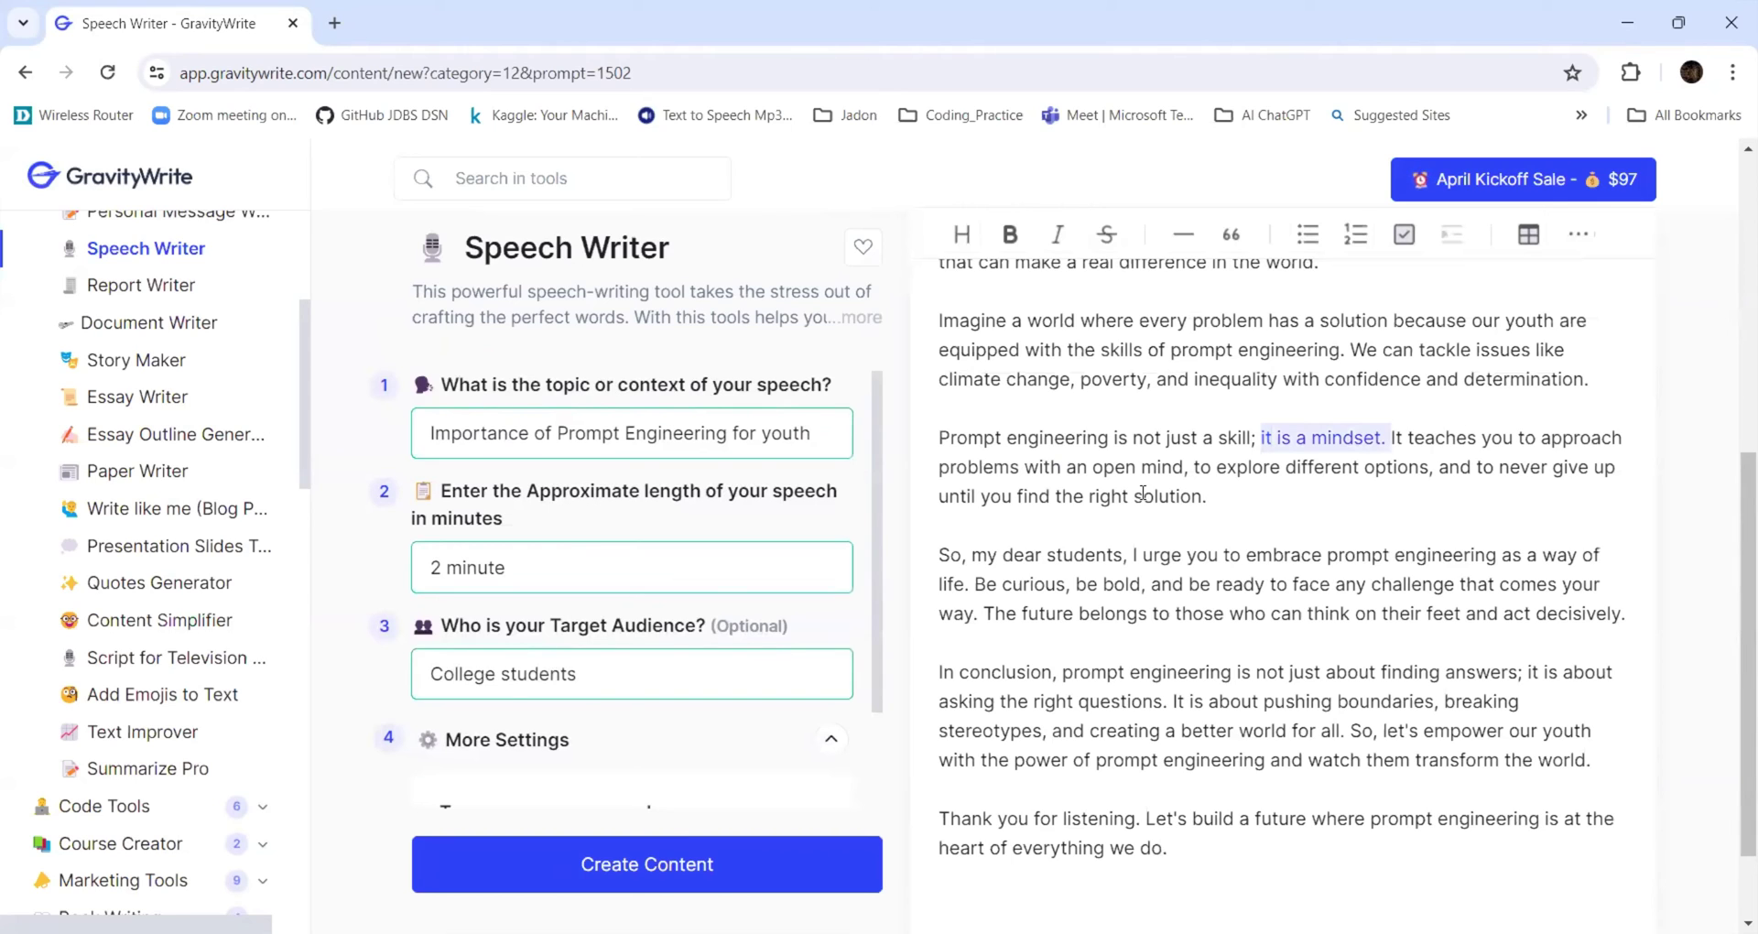
scroll(1121, 586, "down", 1)
scroll(1223, 561, "up", 3)
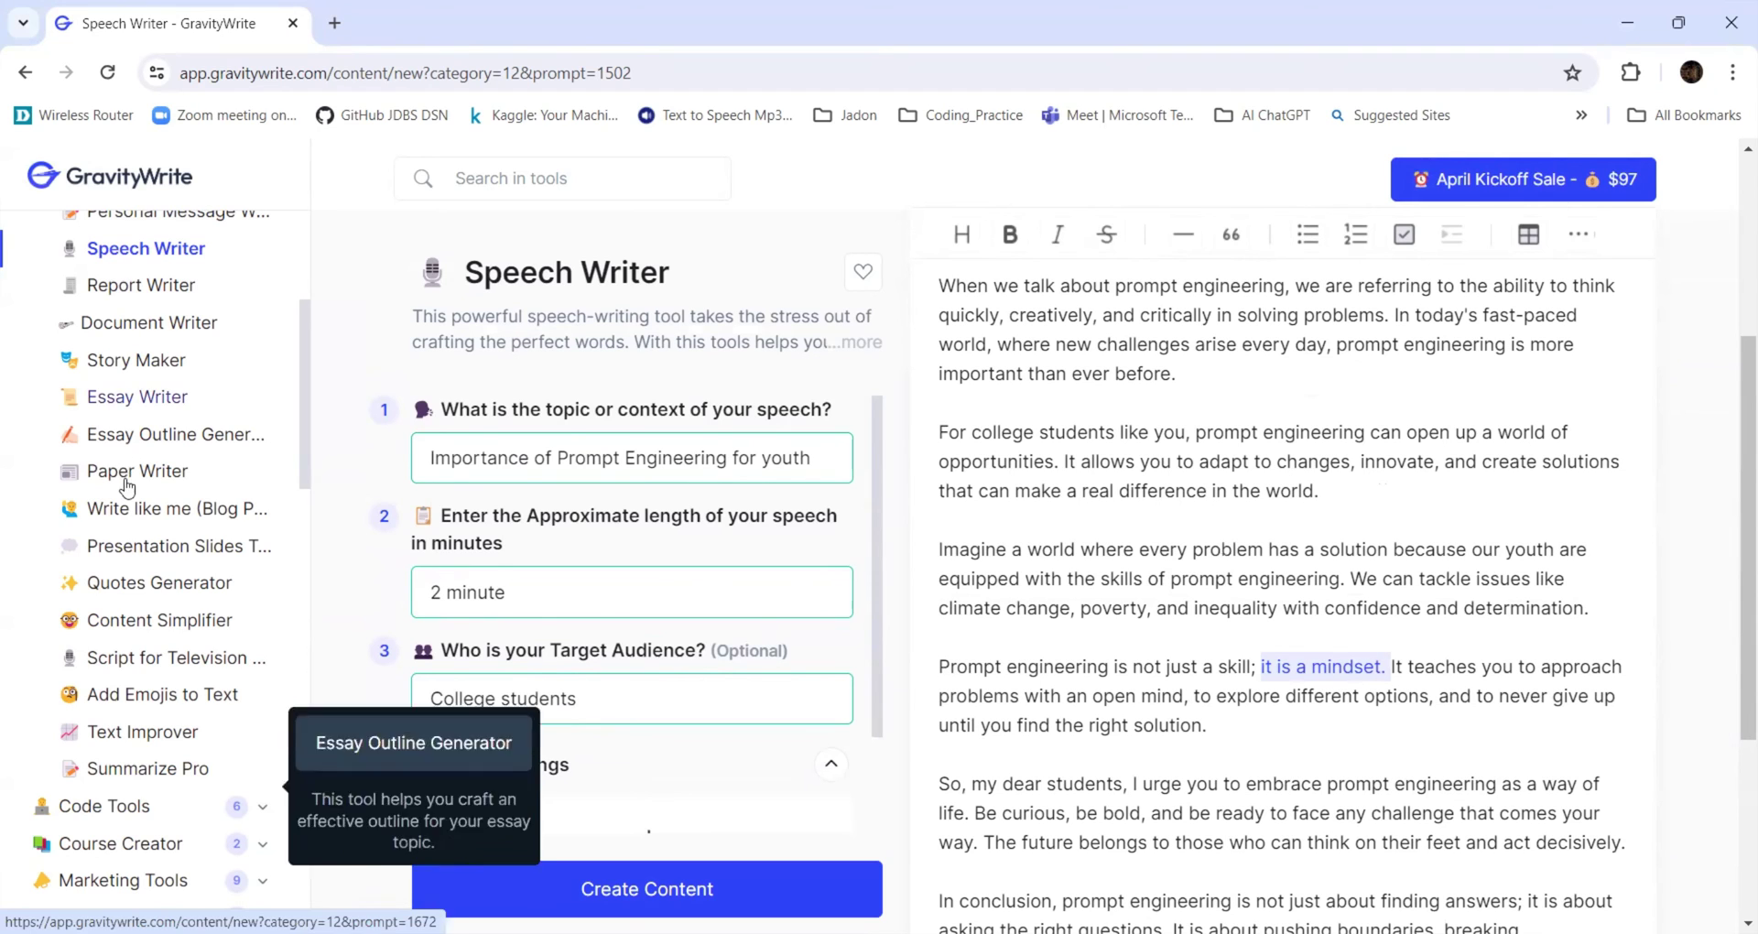
Request an Academic report titled 'Job Opportunities' including 'Assistance from AI tools' in Report Writer.
left_click(142, 285)
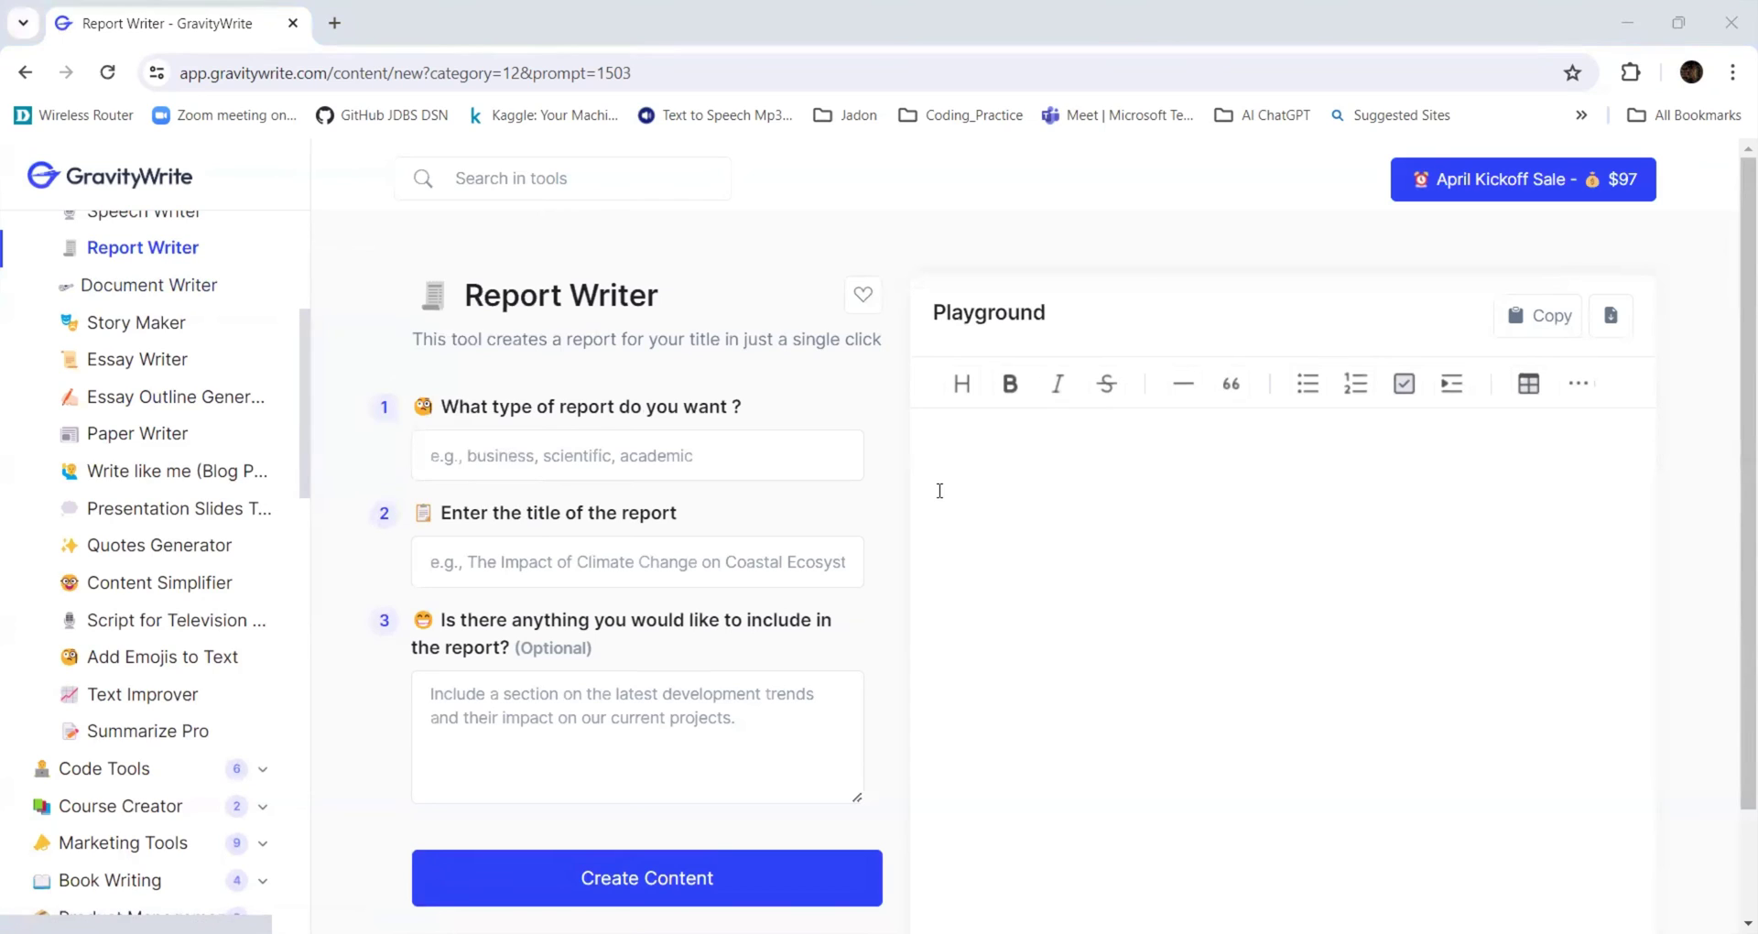
left_click(742, 467)
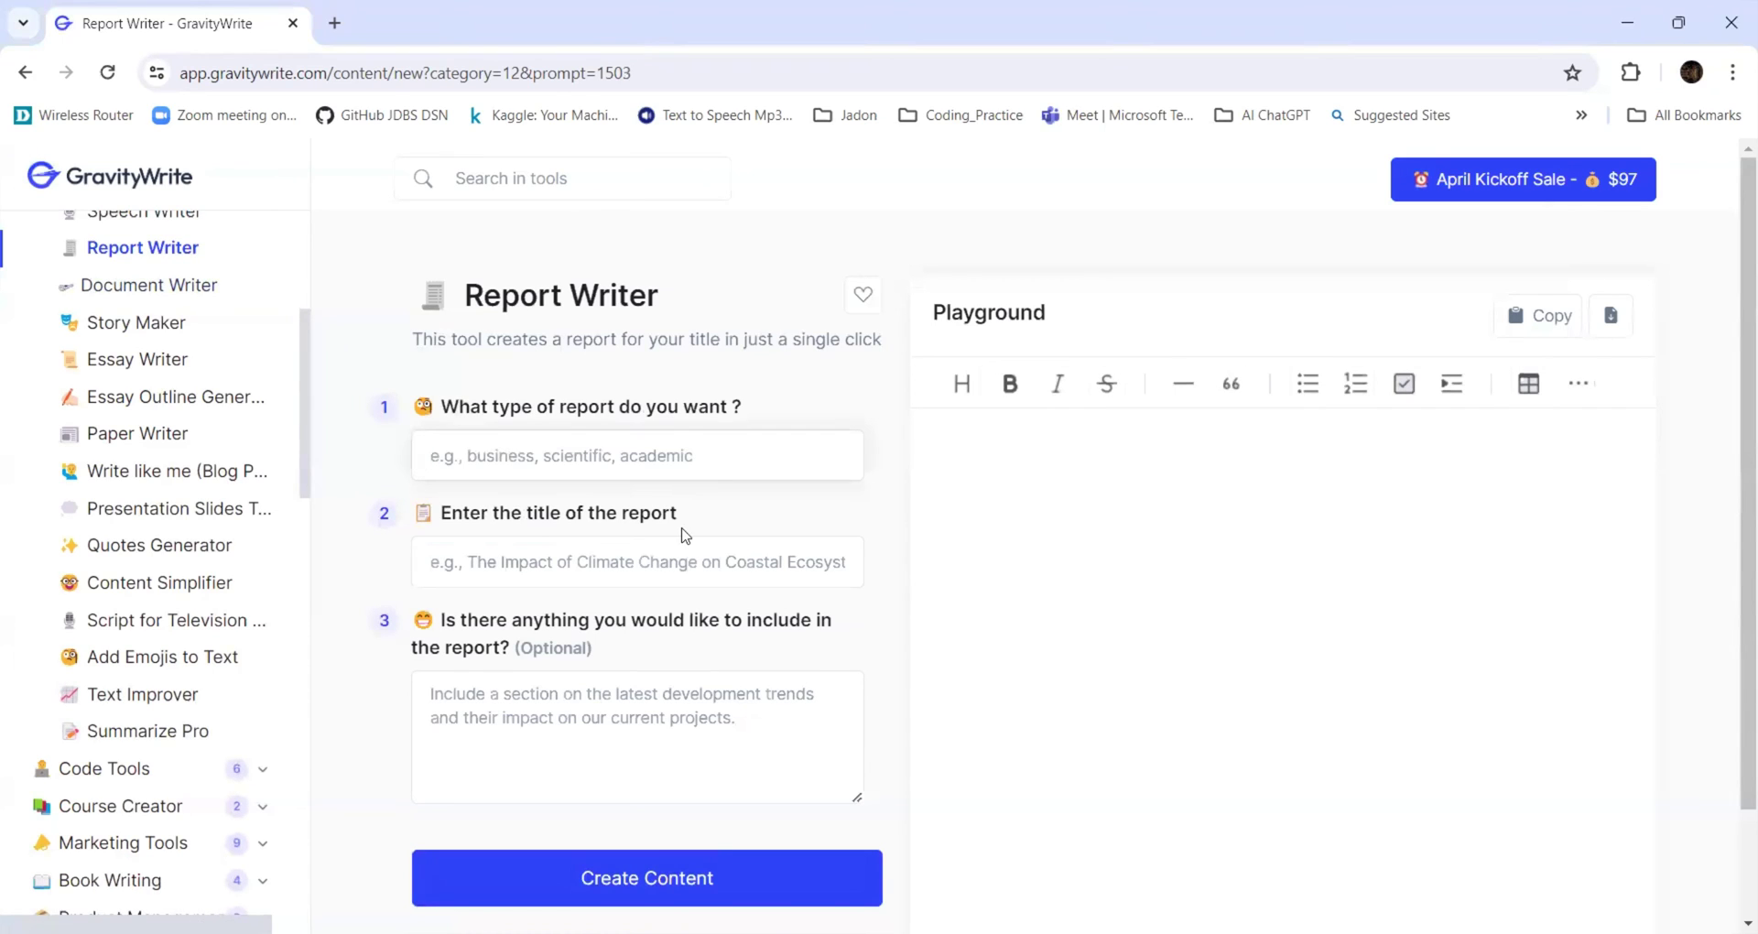
type("Academi")
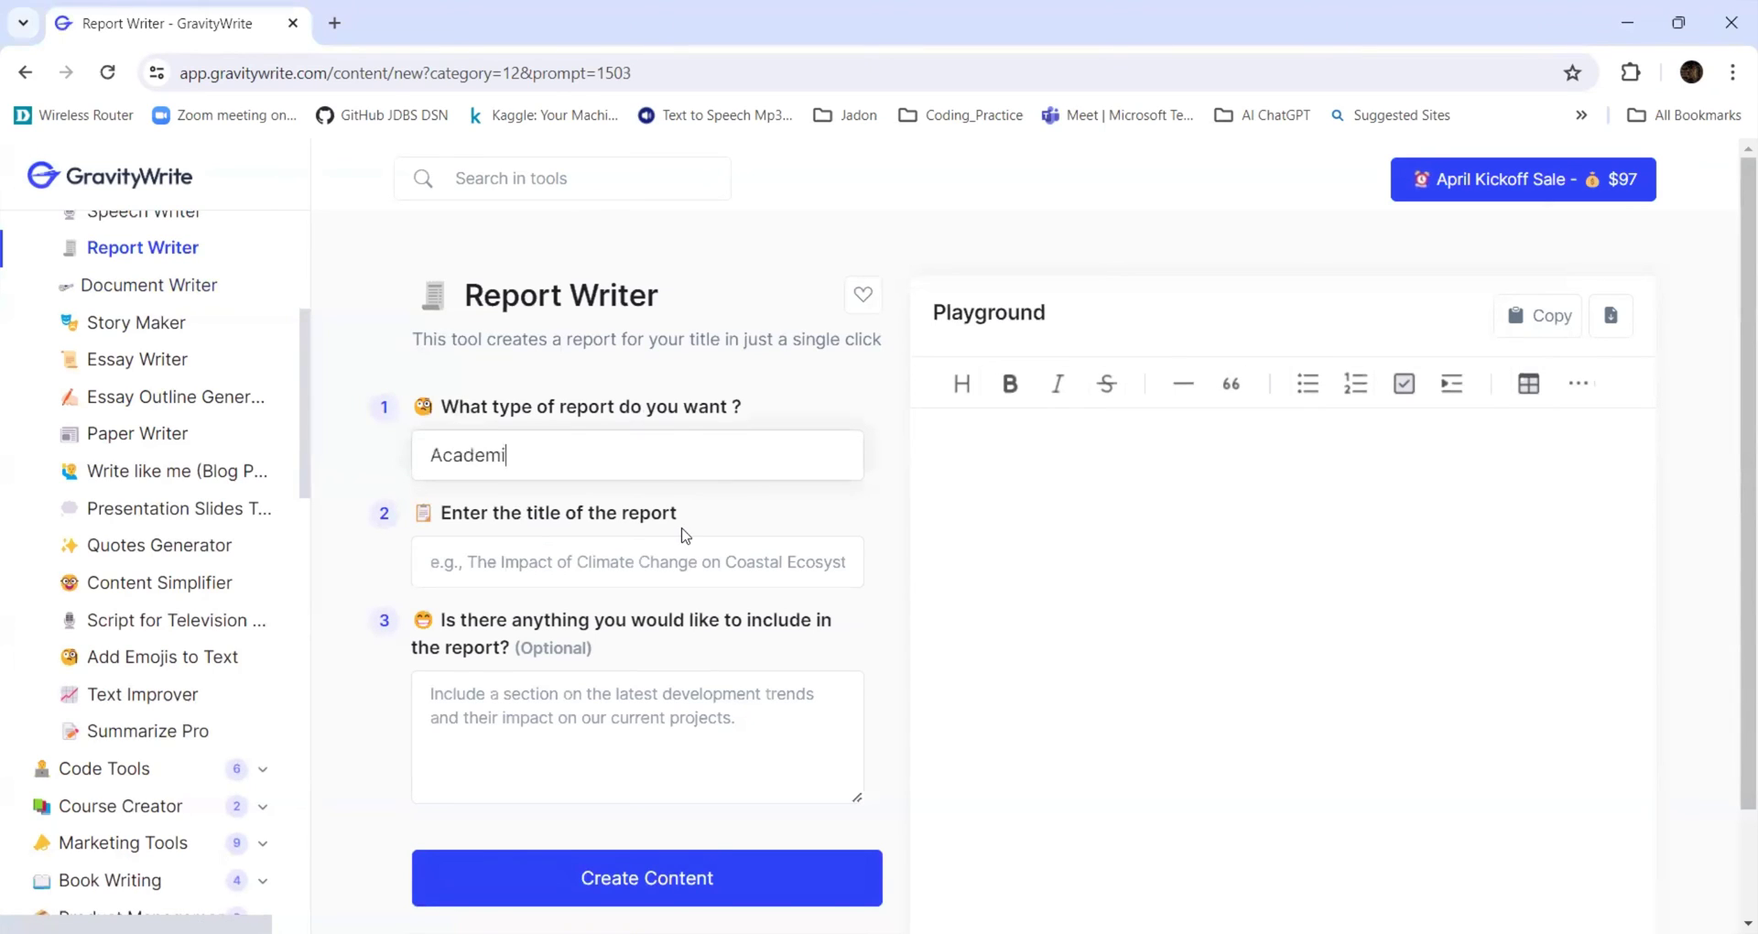
type("c")
left_click(653, 577)
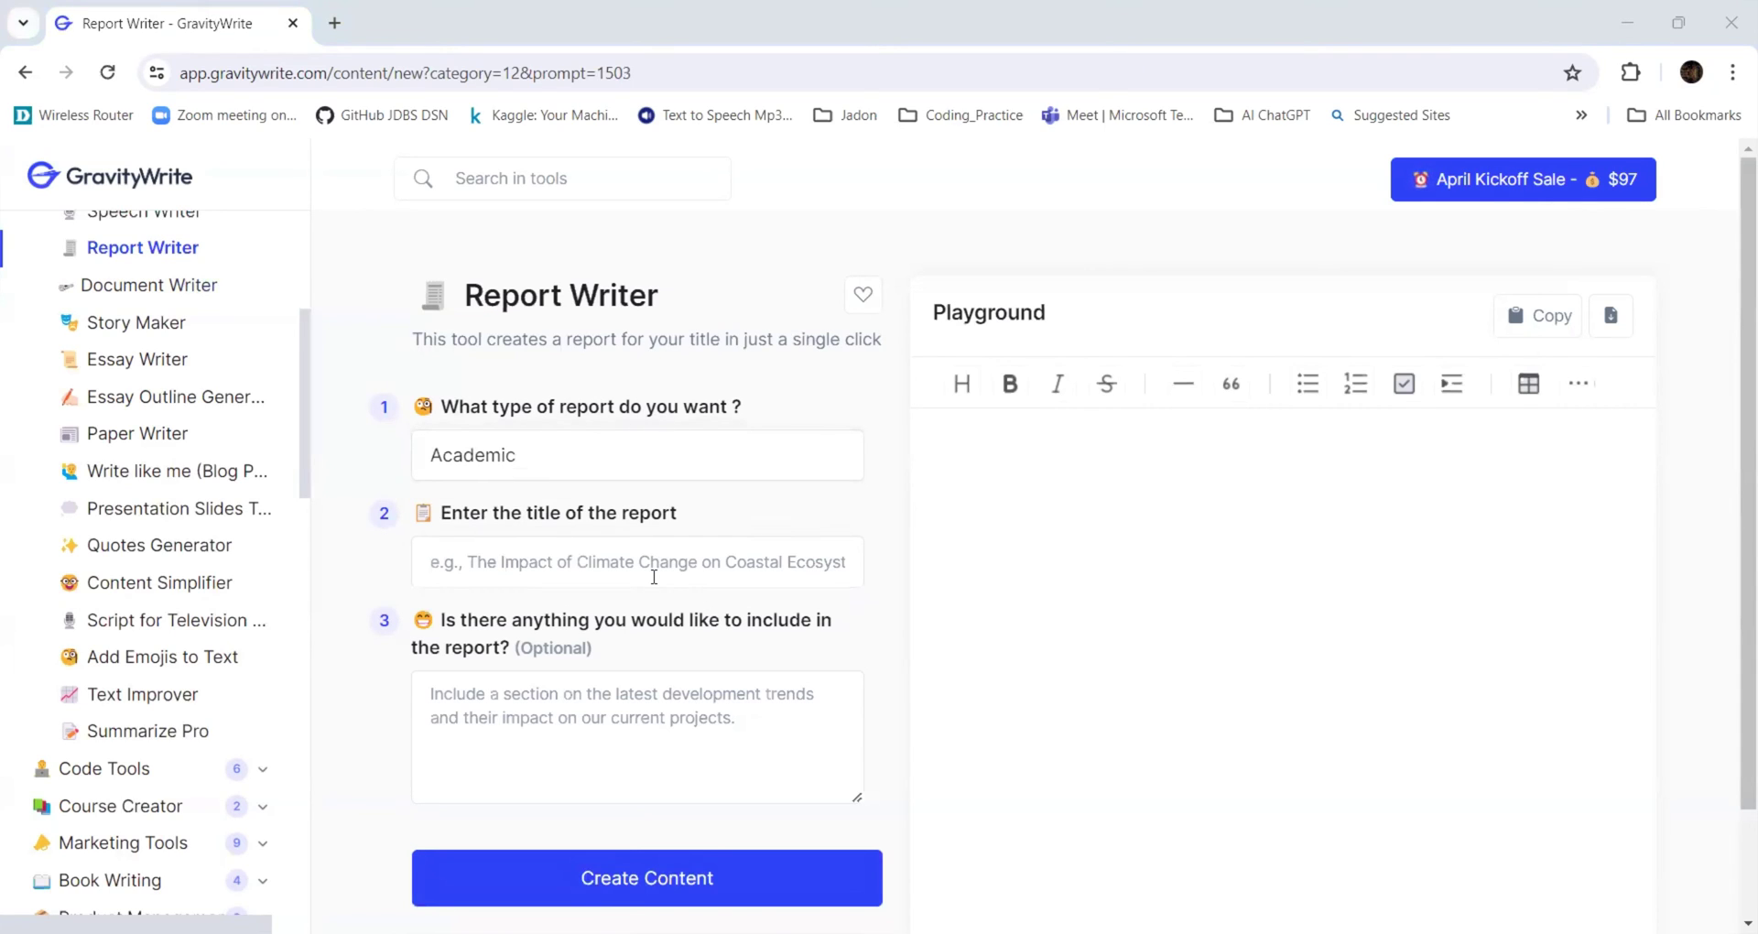
left_click(654, 577)
type("Job Opportunities")
left_click(584, 714)
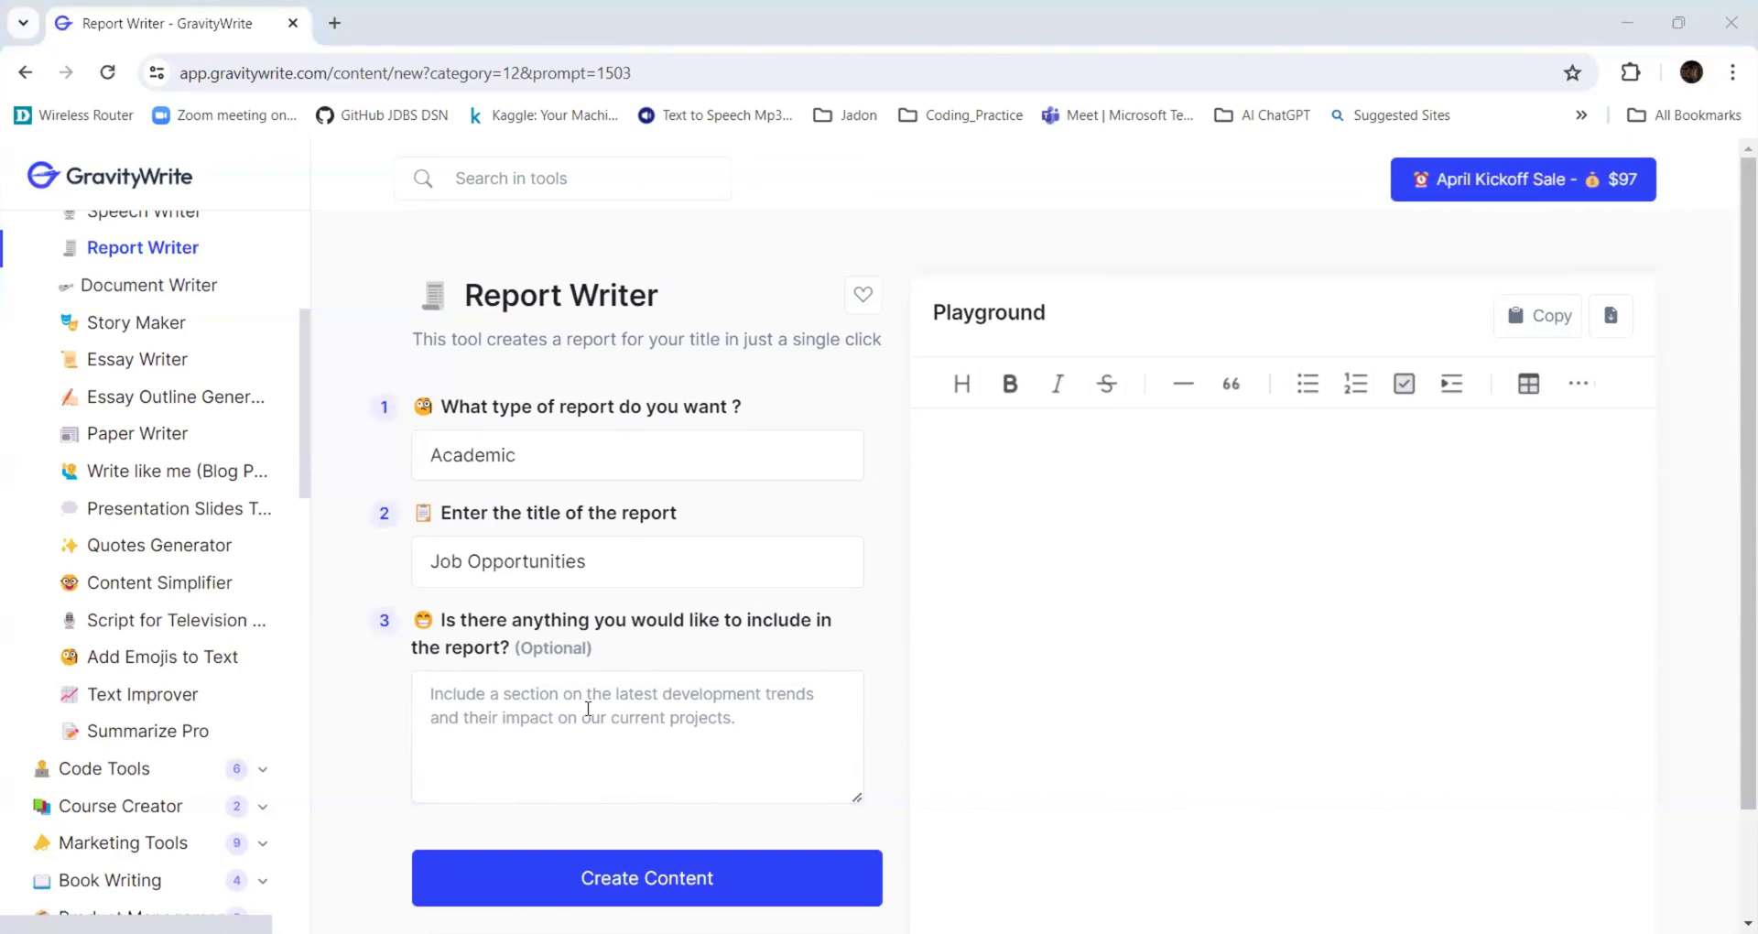
type("Ass")
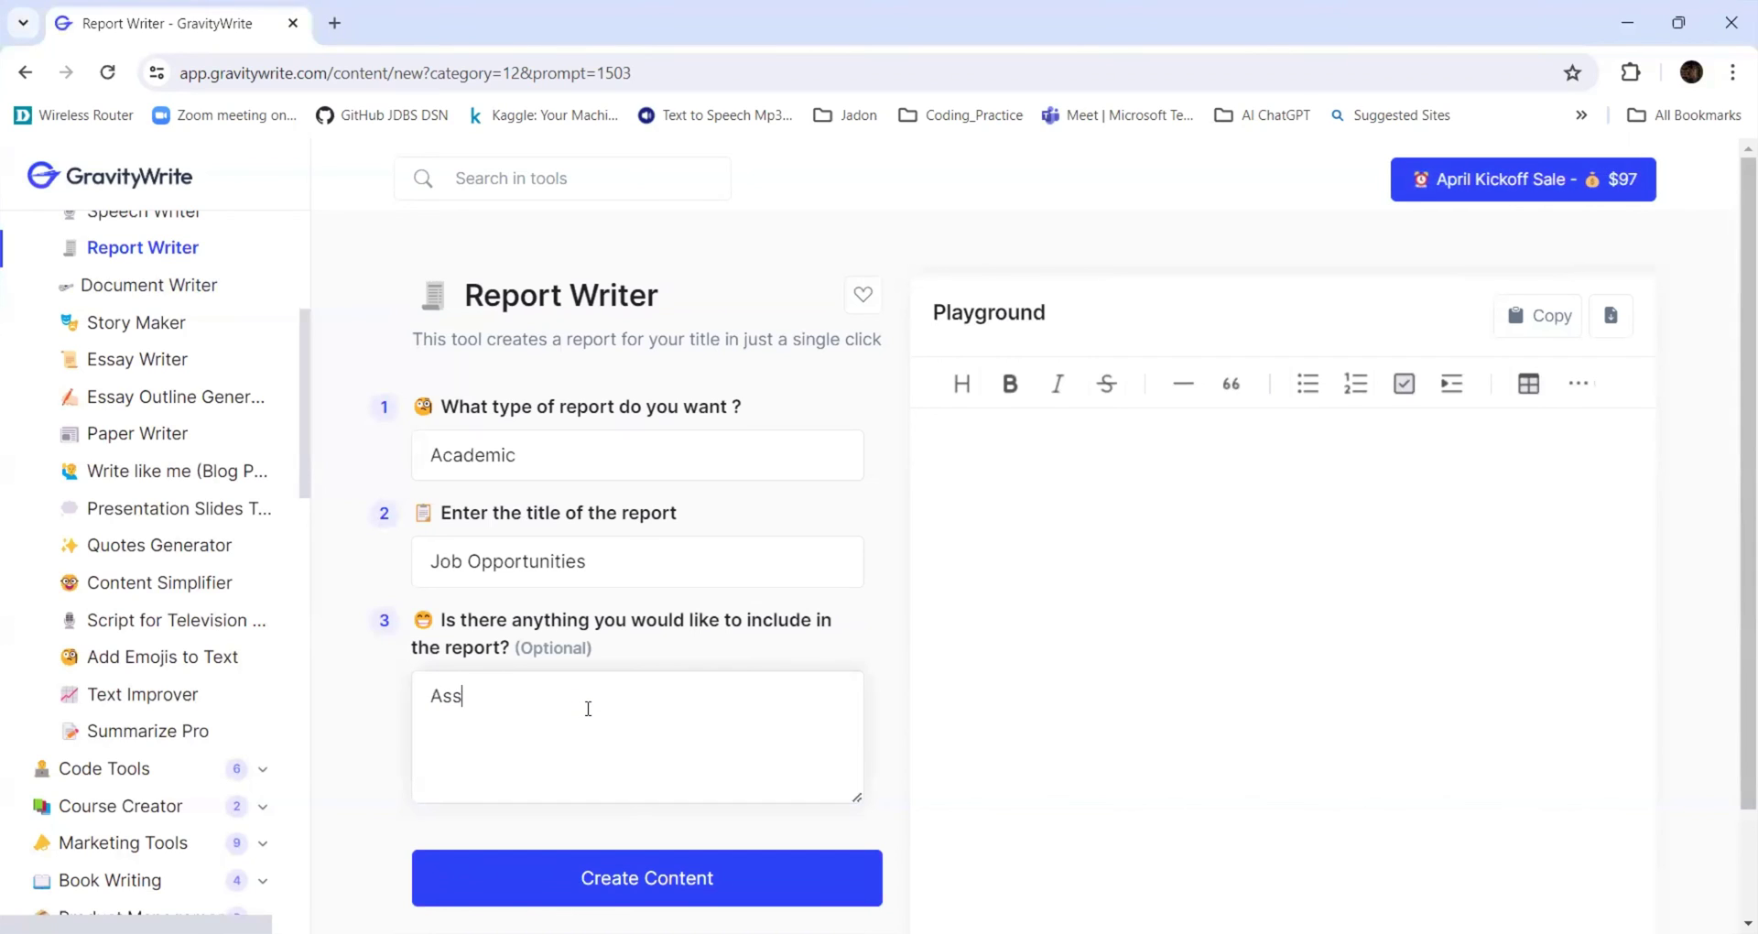
type("istance from ")
type("AI tools")
Create the Job Opportunities report and scroll through the generated text.
left_click(634, 881)
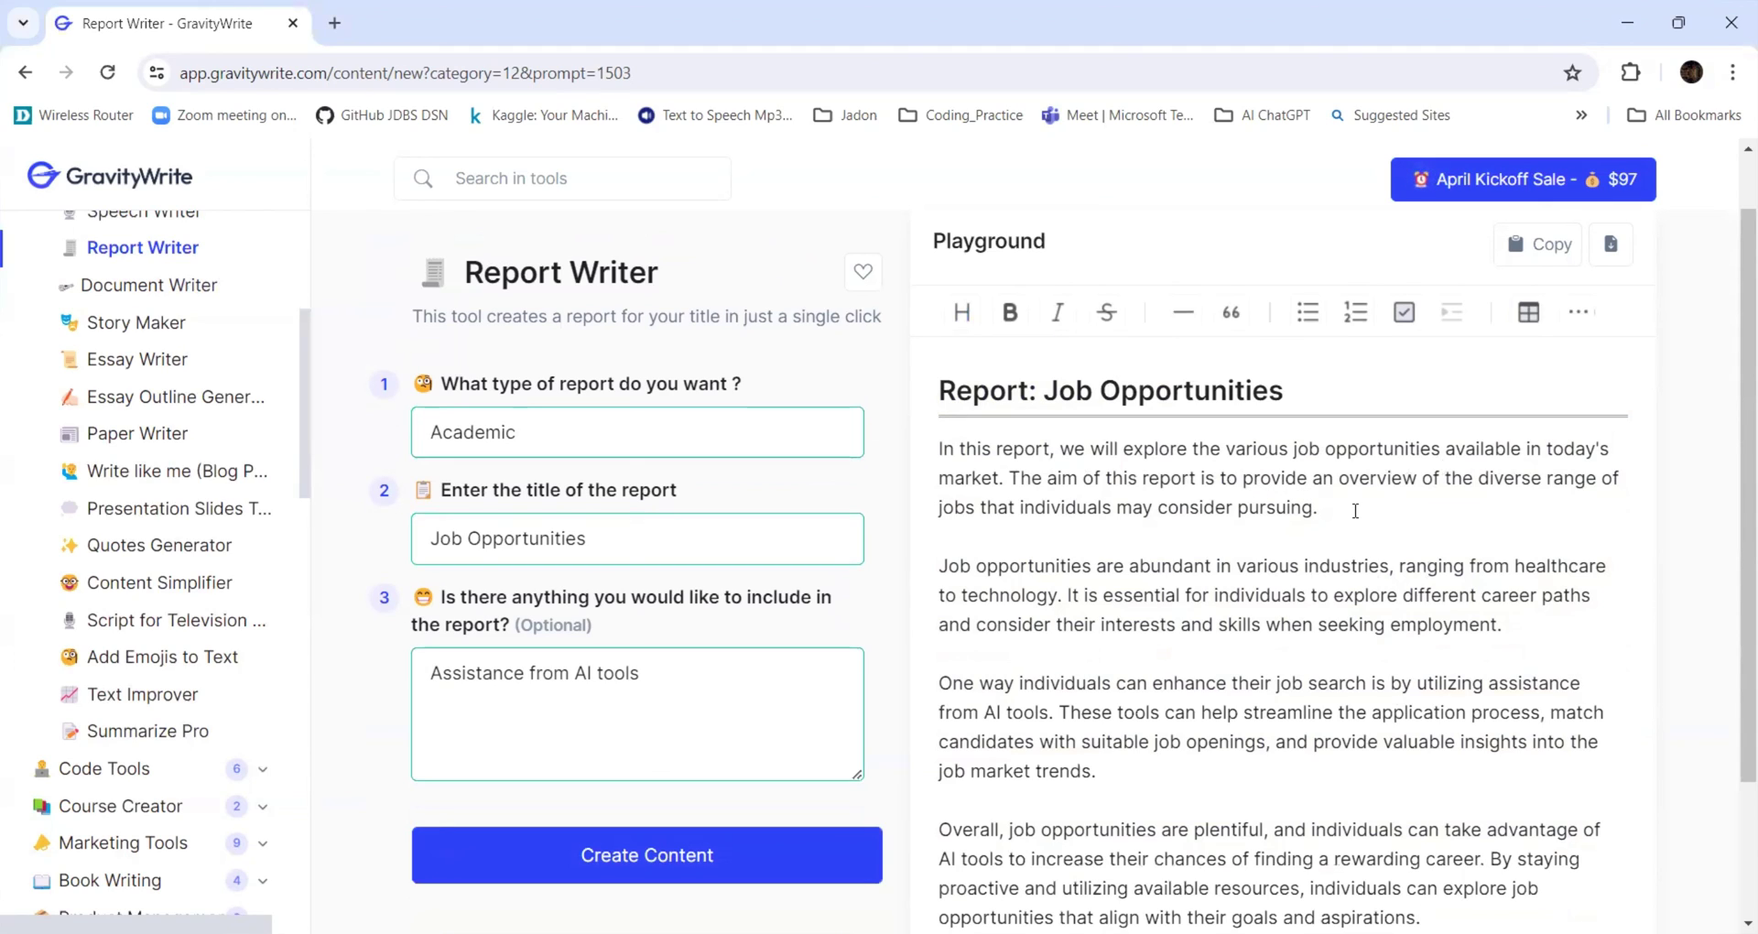
scroll(1353, 510, "down", 3)
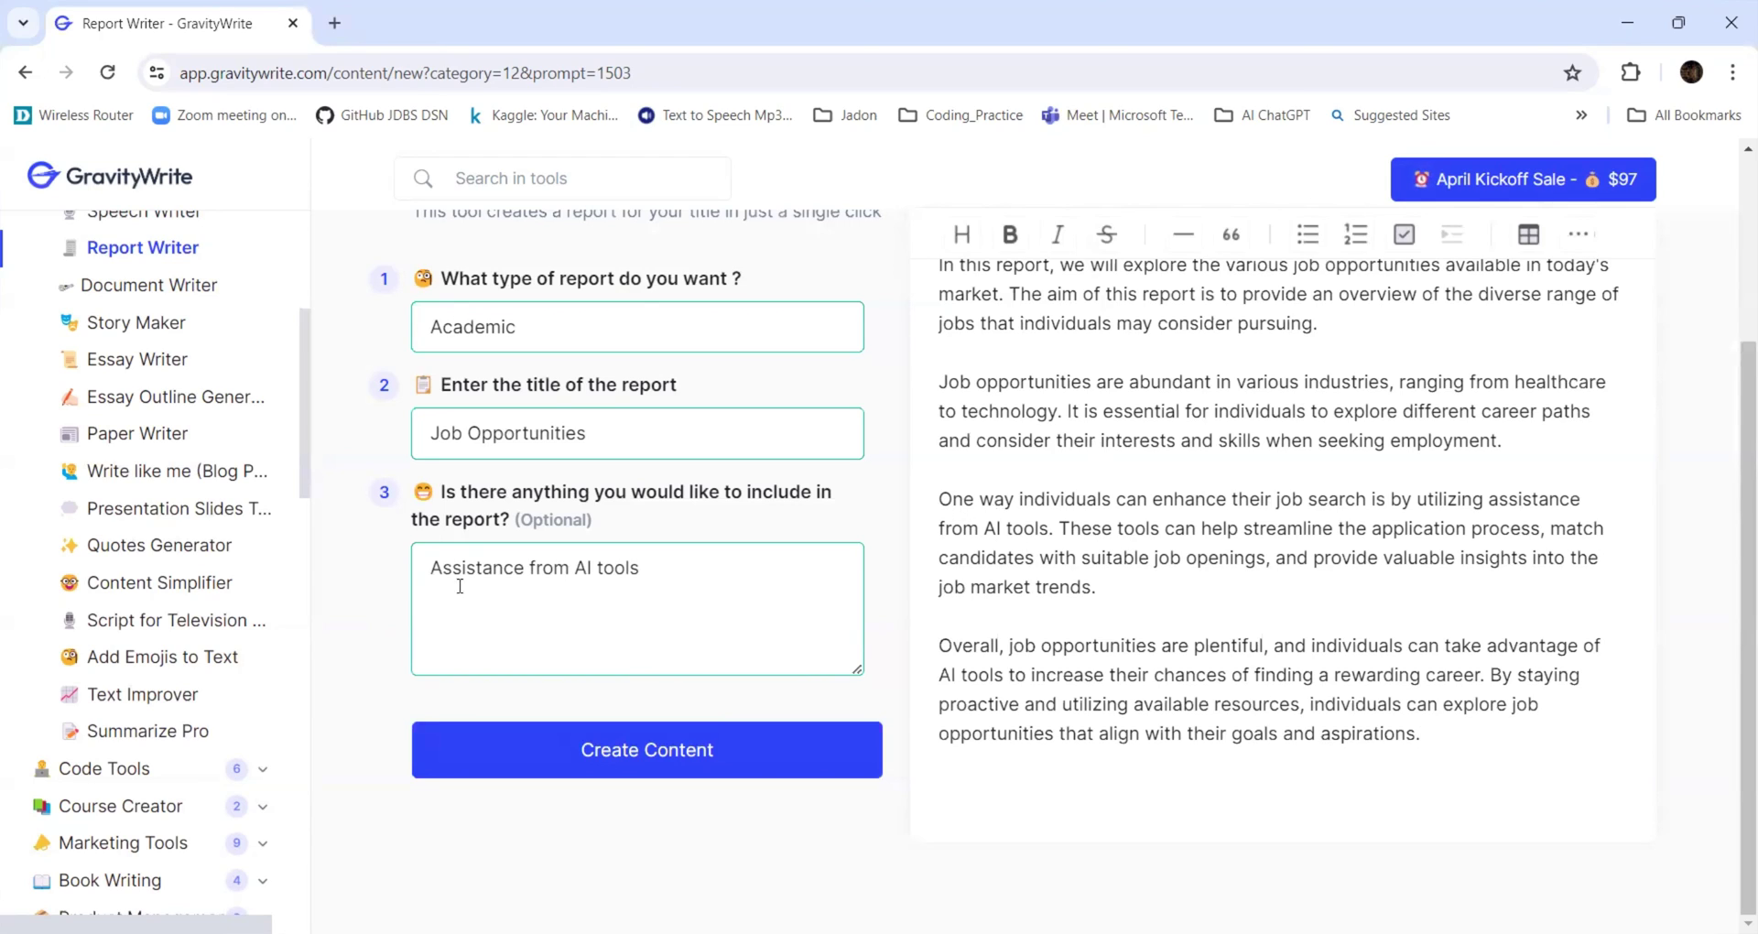
left_click_drag(432, 568, 678, 568)
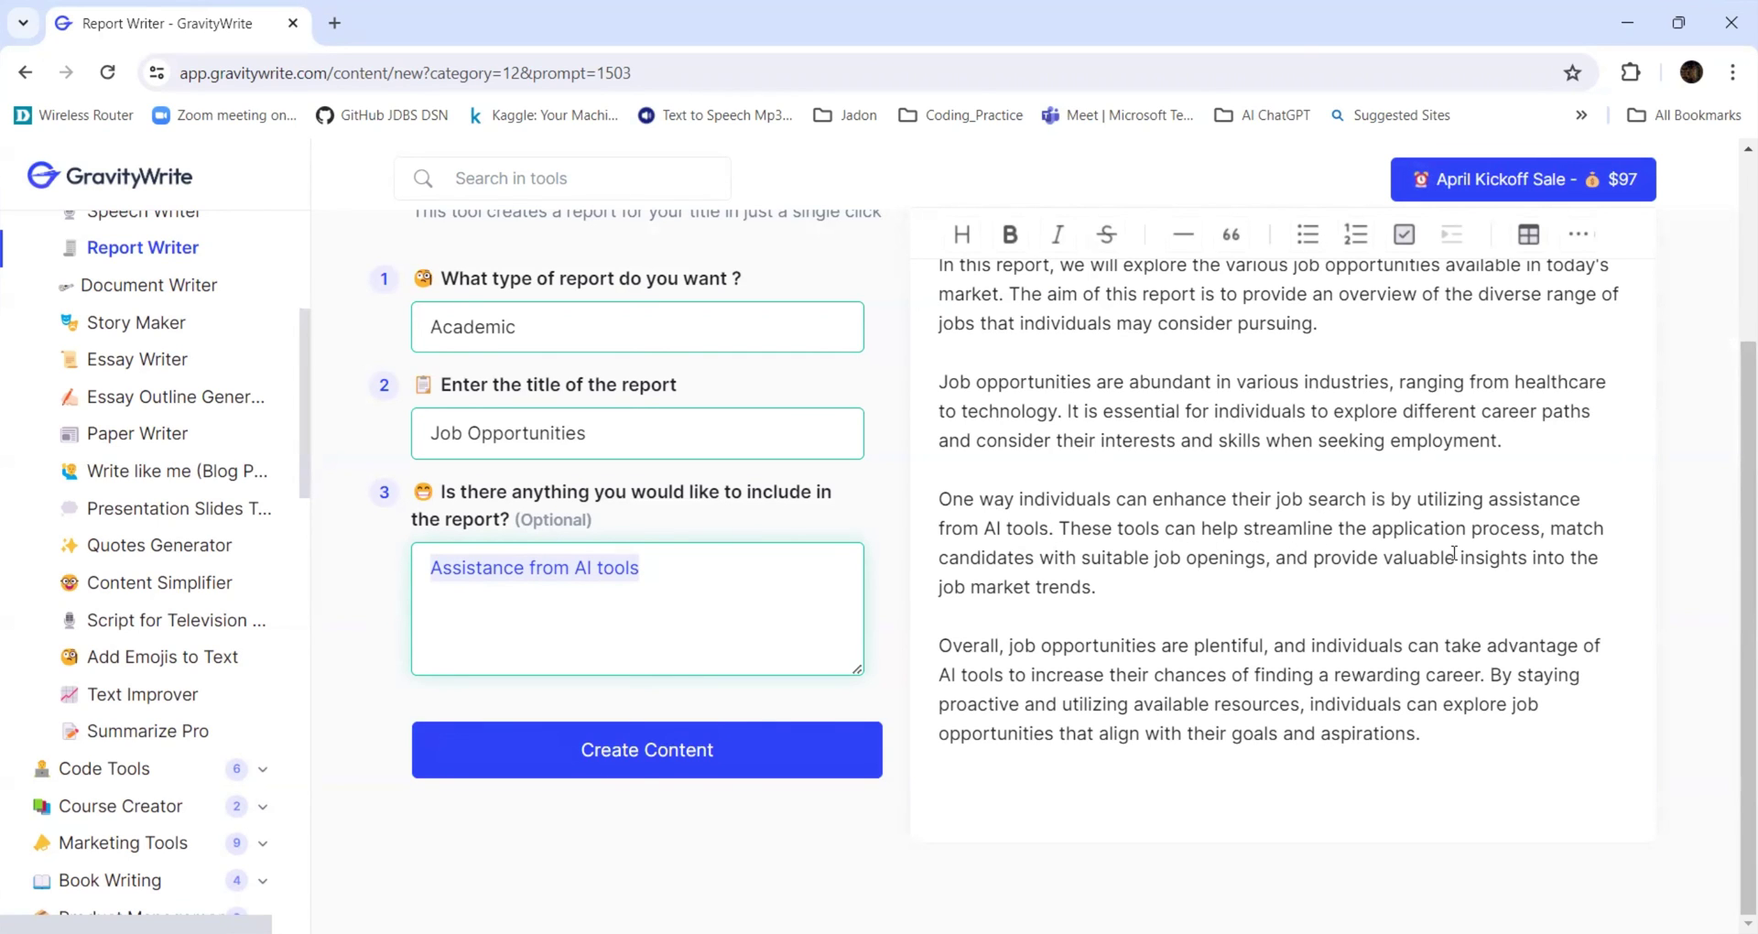
scroll(1370, 540, "up", 2)
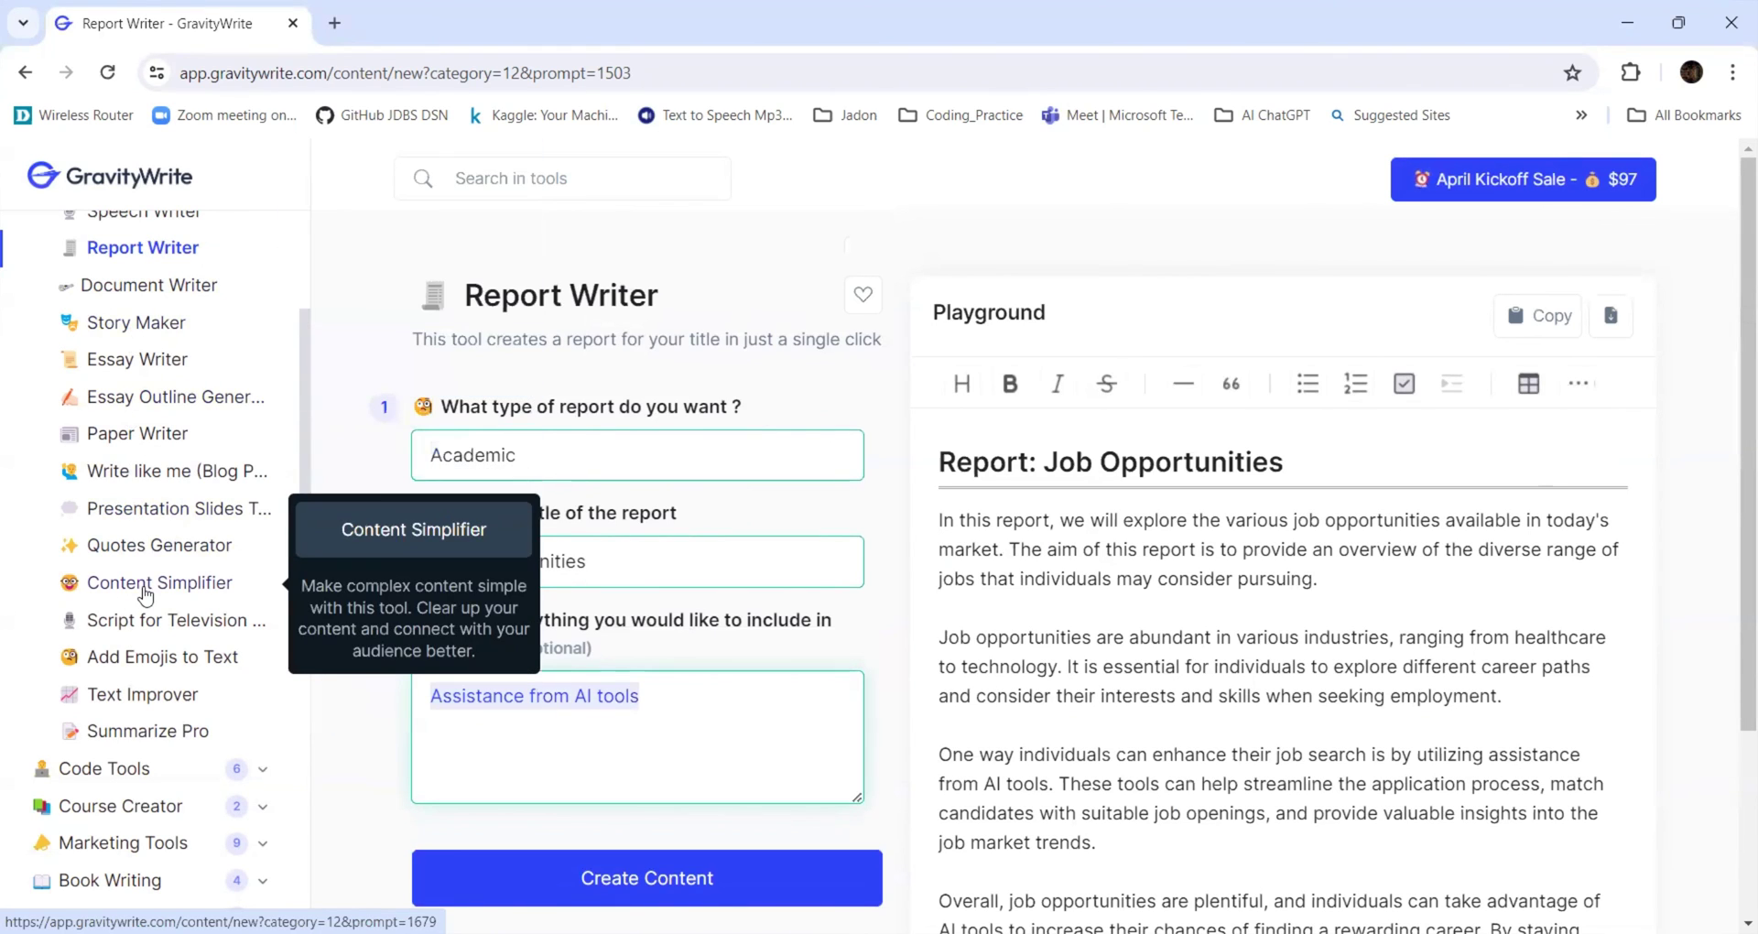
scroll(144, 593, "up", 1)
scroll(143, 593, "up", 3)
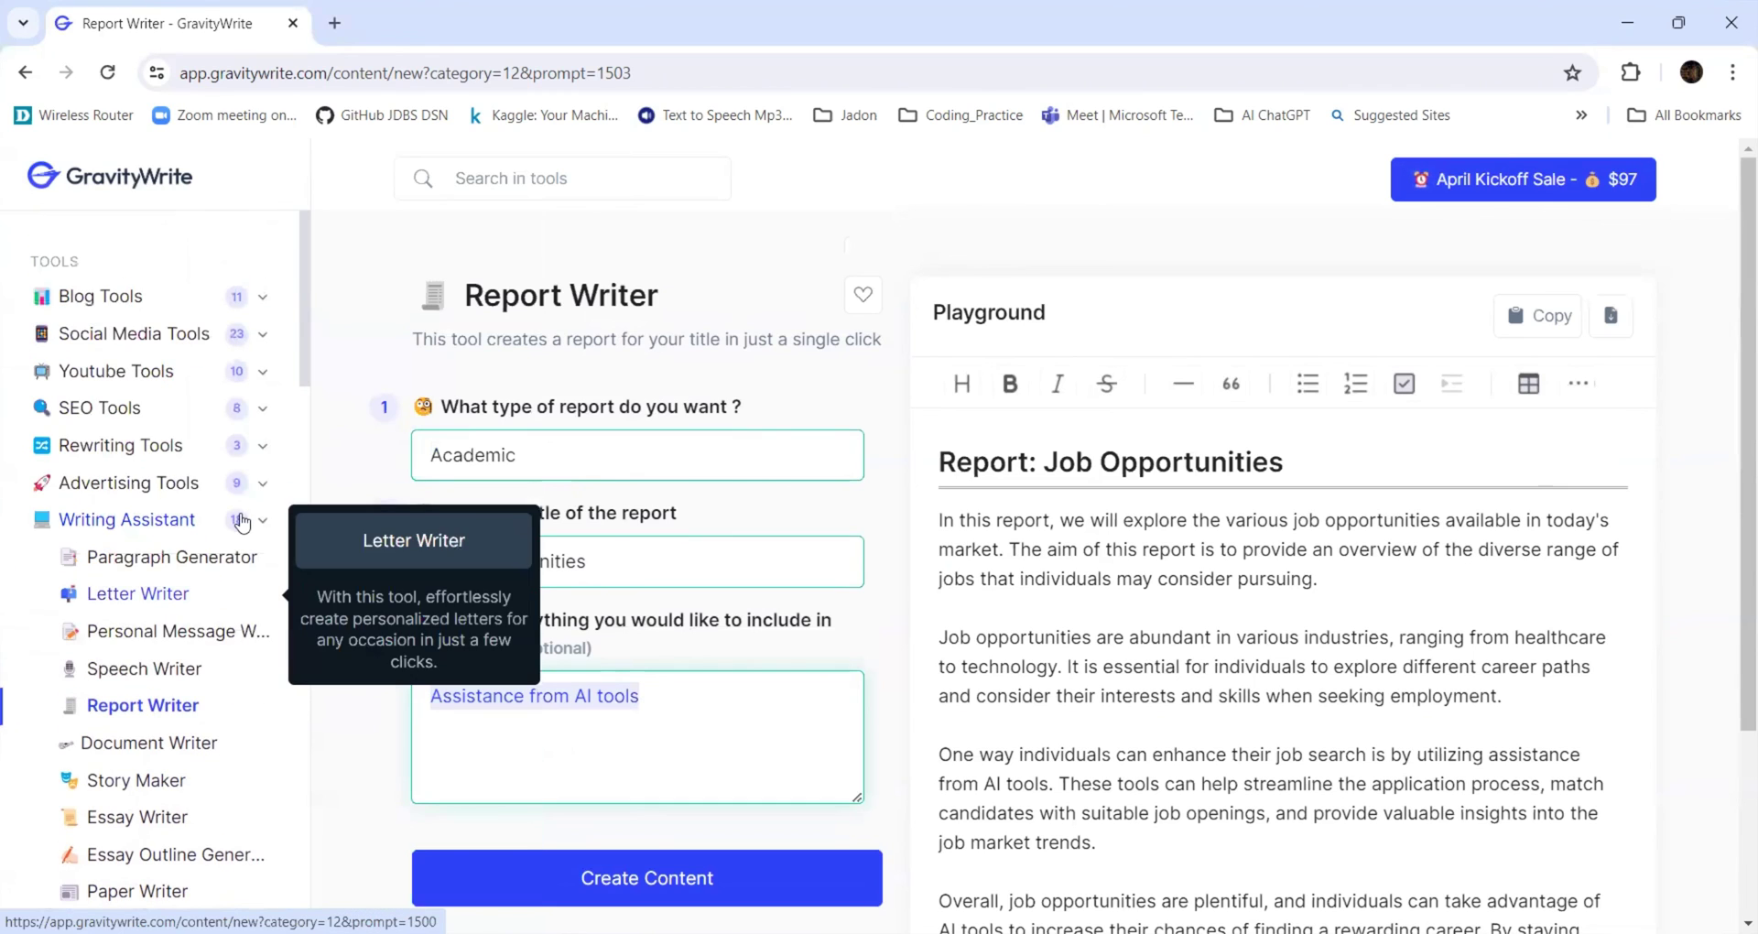